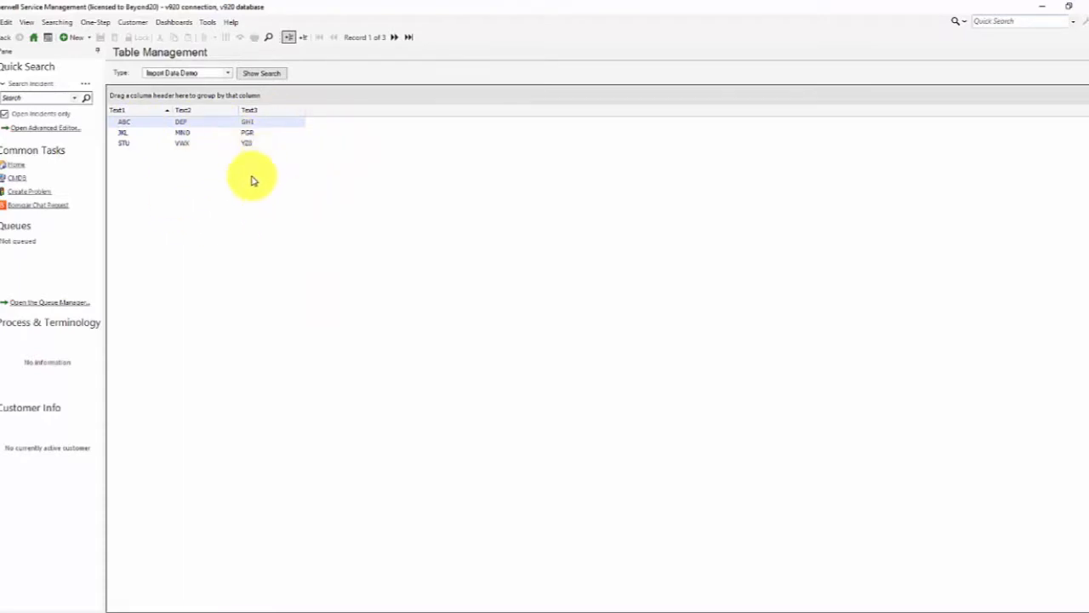
- Open the ABC record of Import Data Demo to view its fields and return to the grid
{"action": "double_click", "coordinate": [173, 127]}
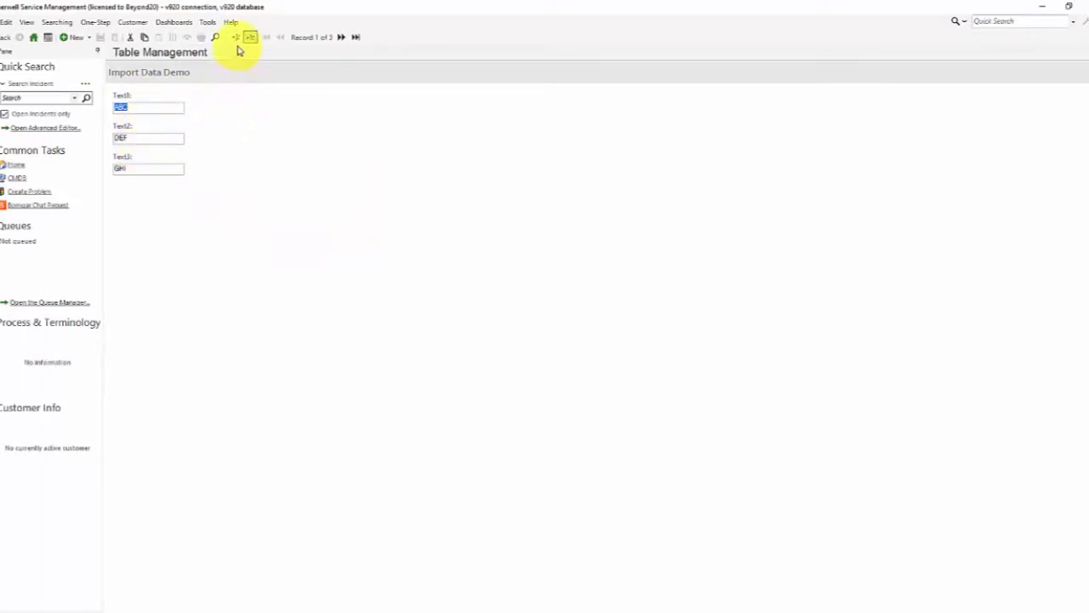
{"action": "left_click", "coordinate": [235, 37]}
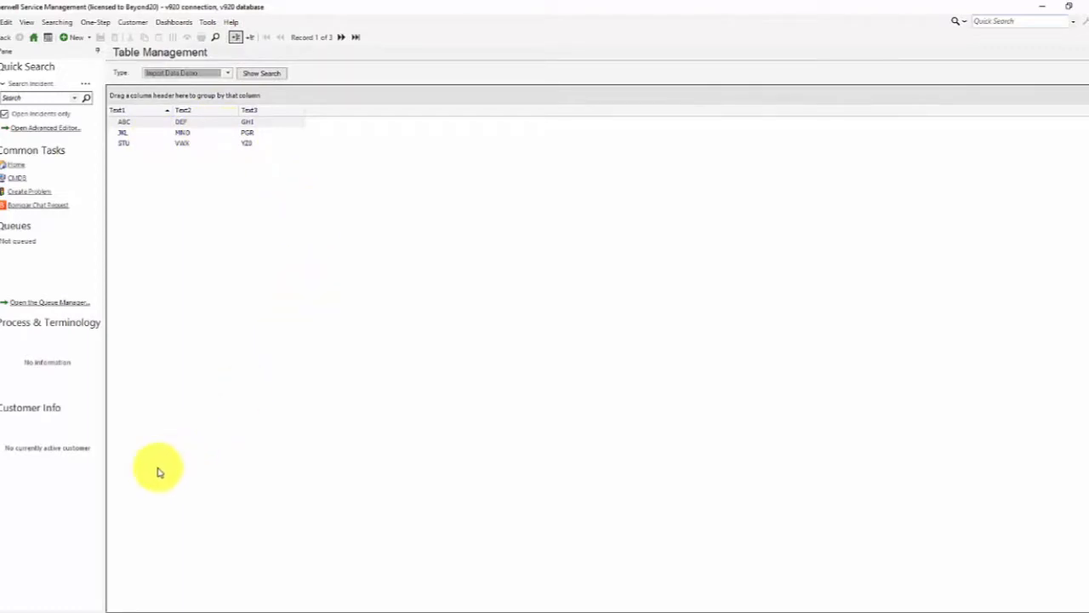
- View the contents of DemoImport.csv from Local Disk (C:) in Notepad++, declining the program update, and close the windows
{"action": "left_click", "coordinate": [106, 606]}
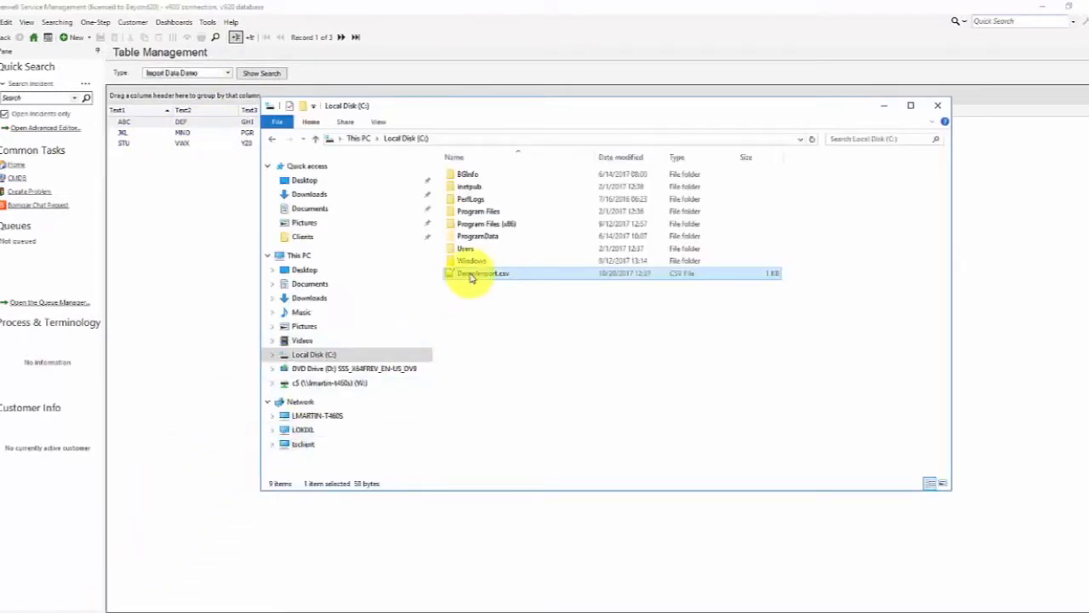
{"action": "double_click", "coordinate": [474, 273]}
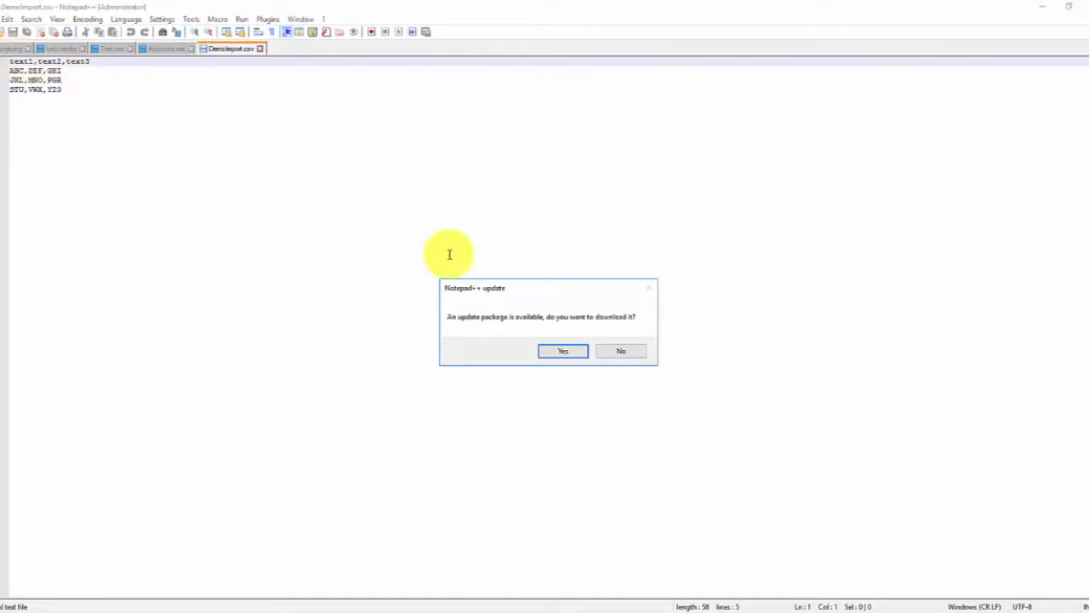
{"action": "left_click", "coordinate": [606, 354]}
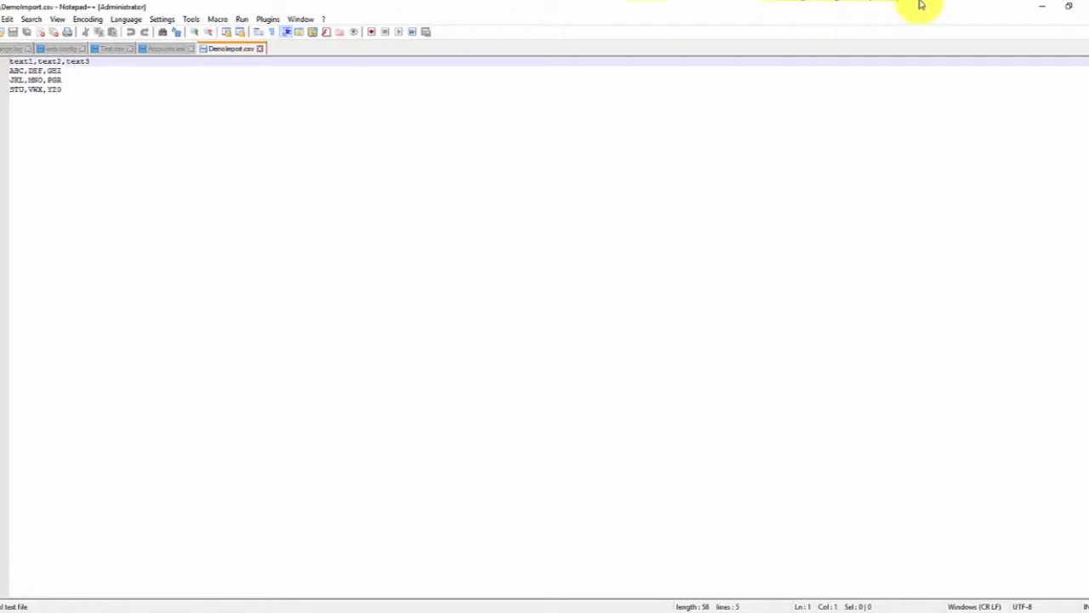
{"action": "left_click", "coordinate": [1079, 9]}
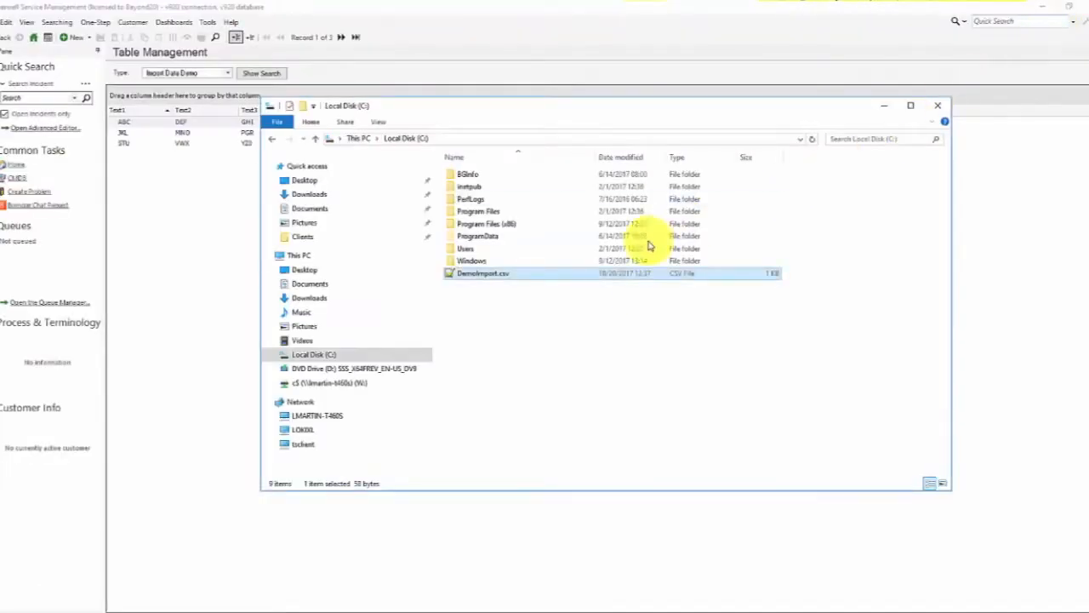
{"action": "left_click", "coordinate": [939, 106]}
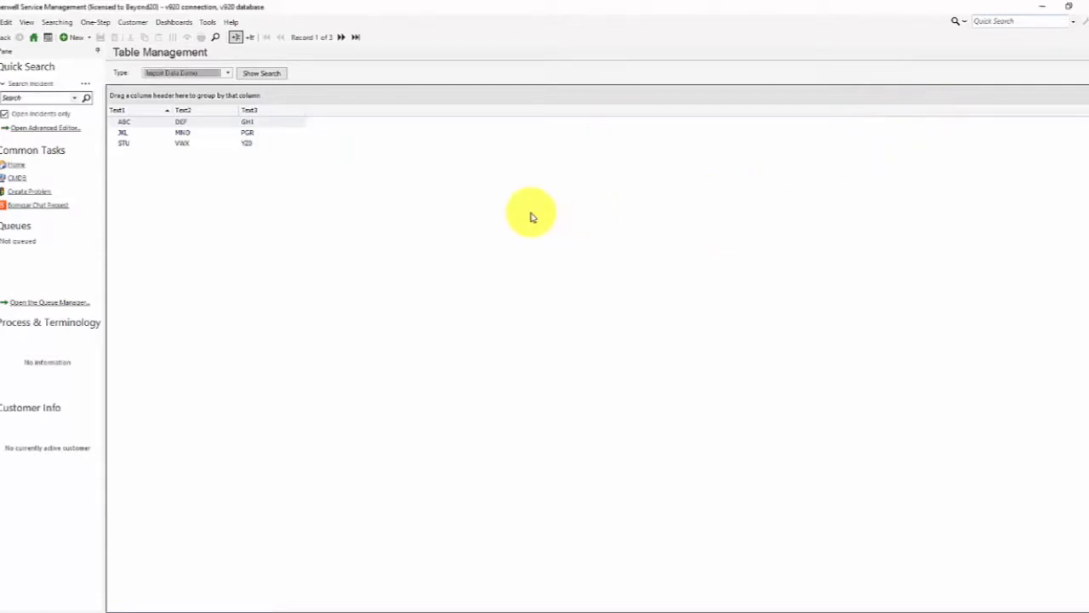
- View the contents of the mapped W: network drive in File Explorer and close the window
{"action": "left_click", "coordinate": [116, 612]}
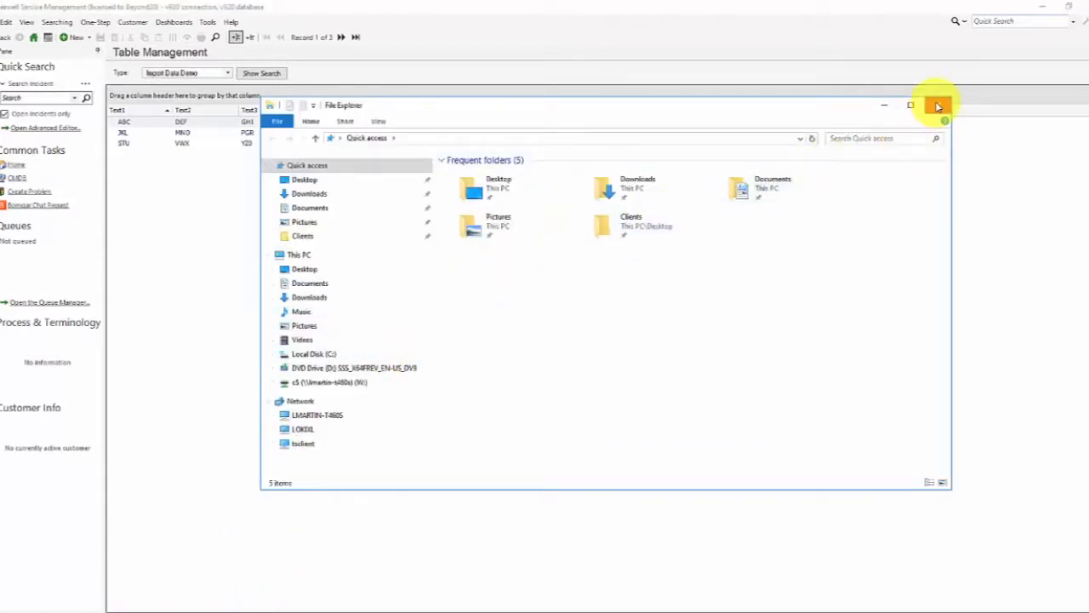
{"action": "left_click", "coordinate": [937, 104]}
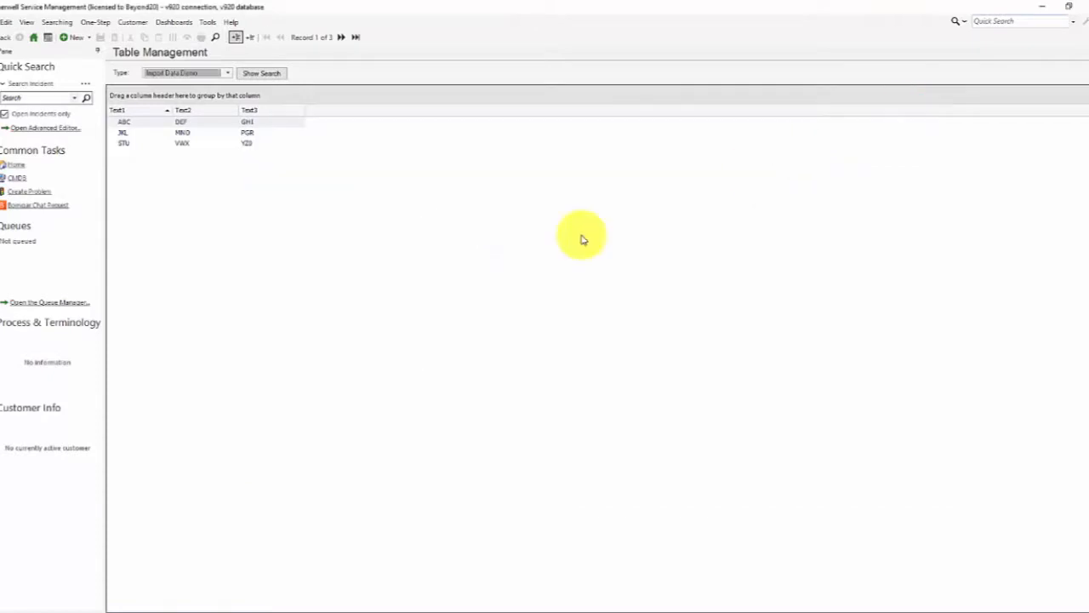
{"action": "left_click", "coordinate": [120, 608]}
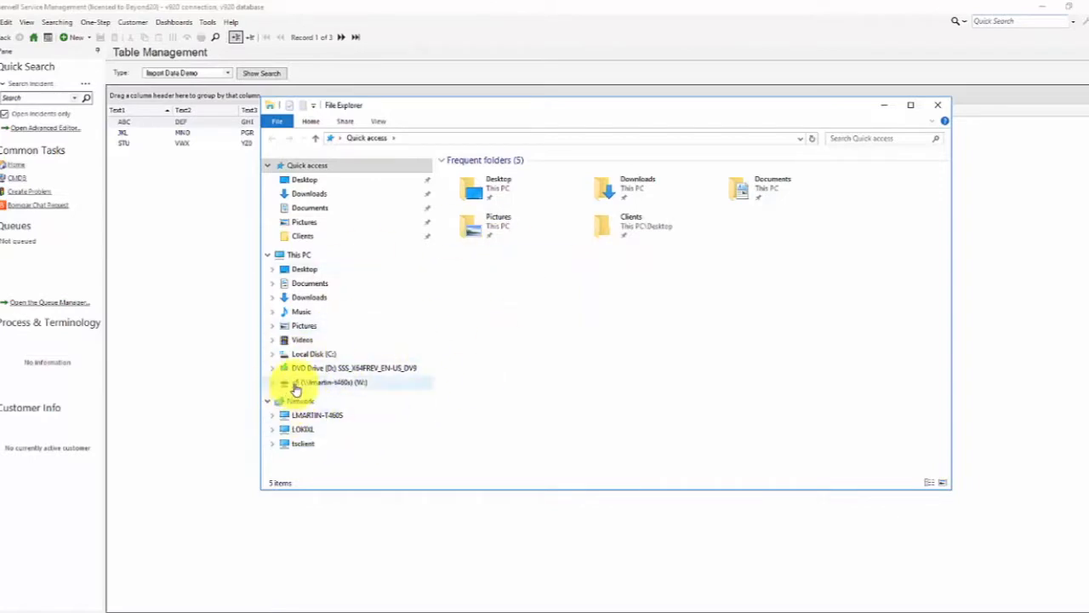
{"action": "left_click", "coordinate": [293, 383]}
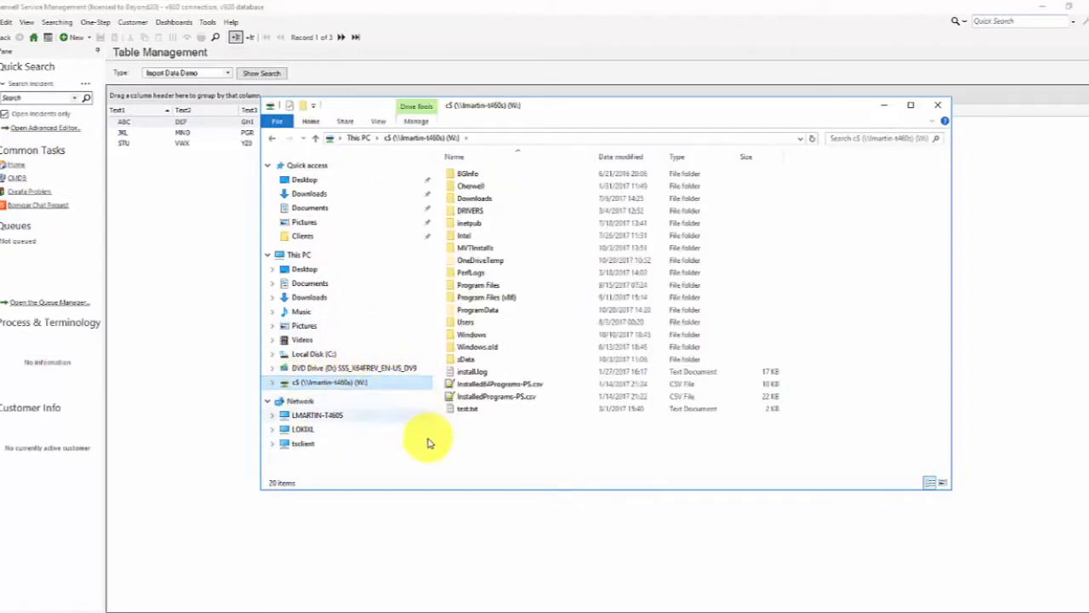
{"action": "left_click", "coordinate": [936, 104]}
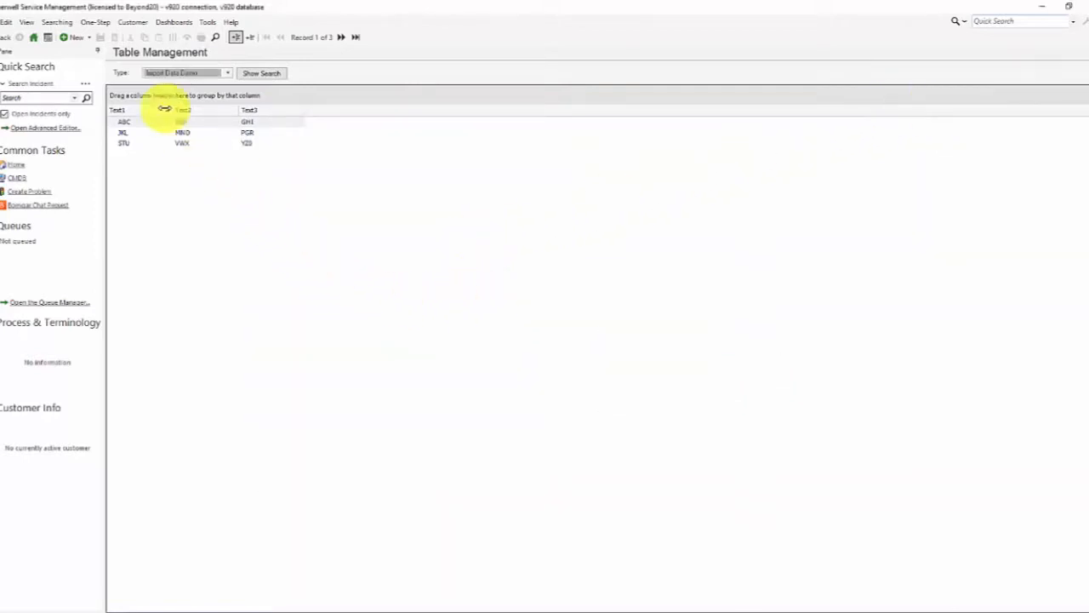
- Delete all Import Data Demo records from Table Management
{"action": "left_click", "coordinate": [5, 22]}
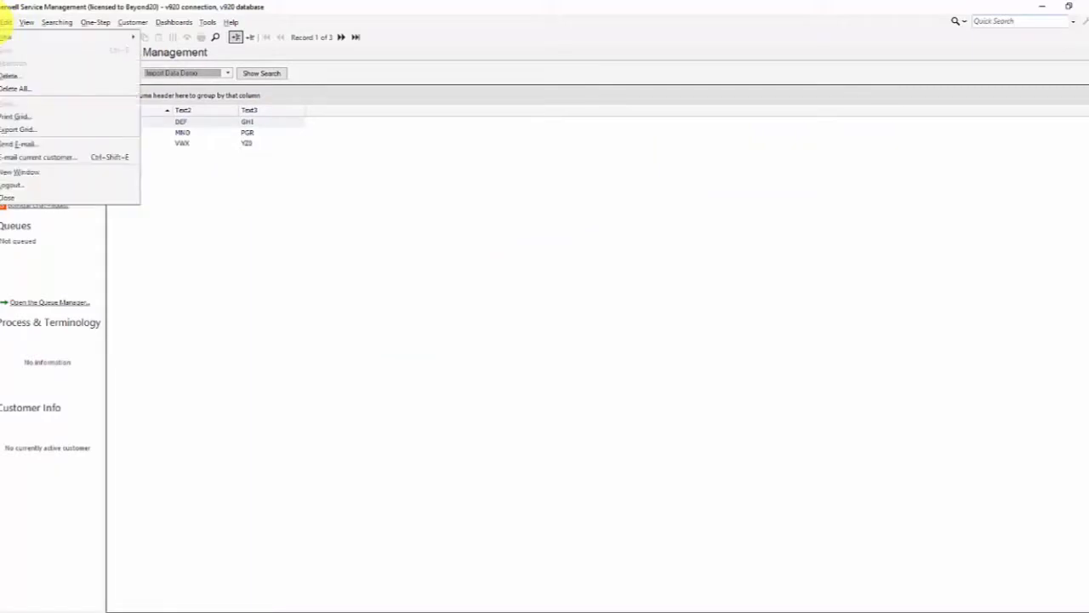
{"action": "left_click", "coordinate": [14, 89]}
{"action": "left_click", "coordinate": [585, 311]}
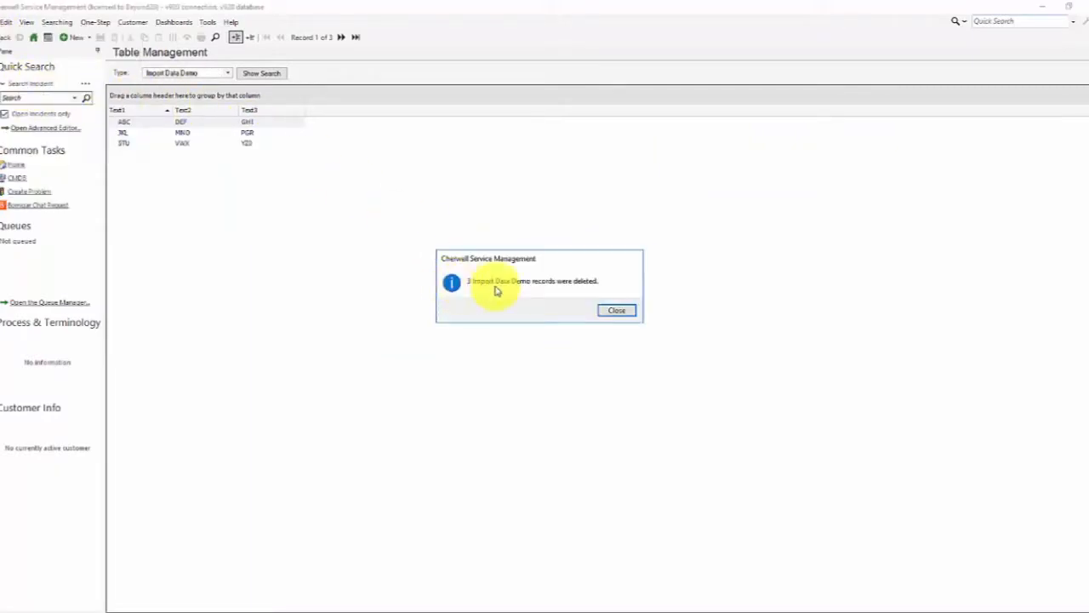
{"action": "left_click", "coordinate": [608, 310]}
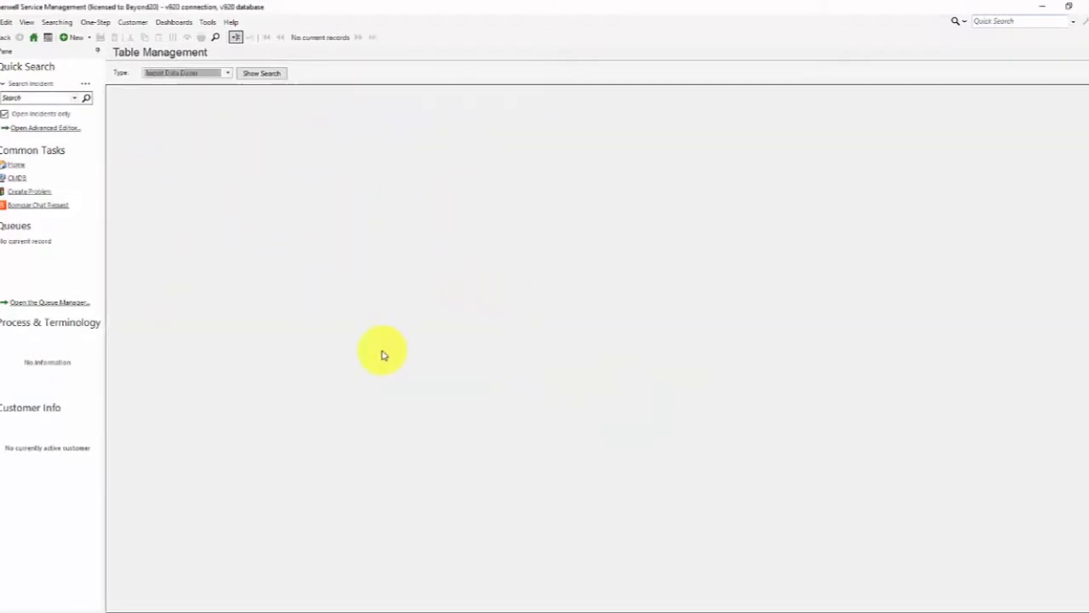
- Switch to Cherwell Service Management Administrator and add a new scheduled item named "Data Import2"
{"action": "left_click", "coordinate": [225, 612]}
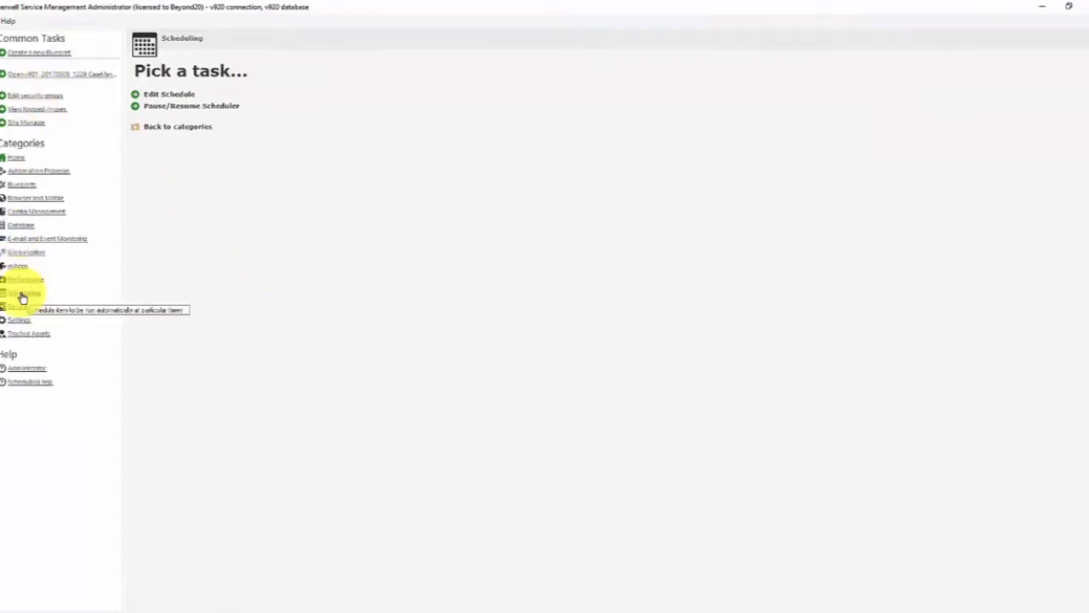
{"action": "left_click", "coordinate": [175, 93]}
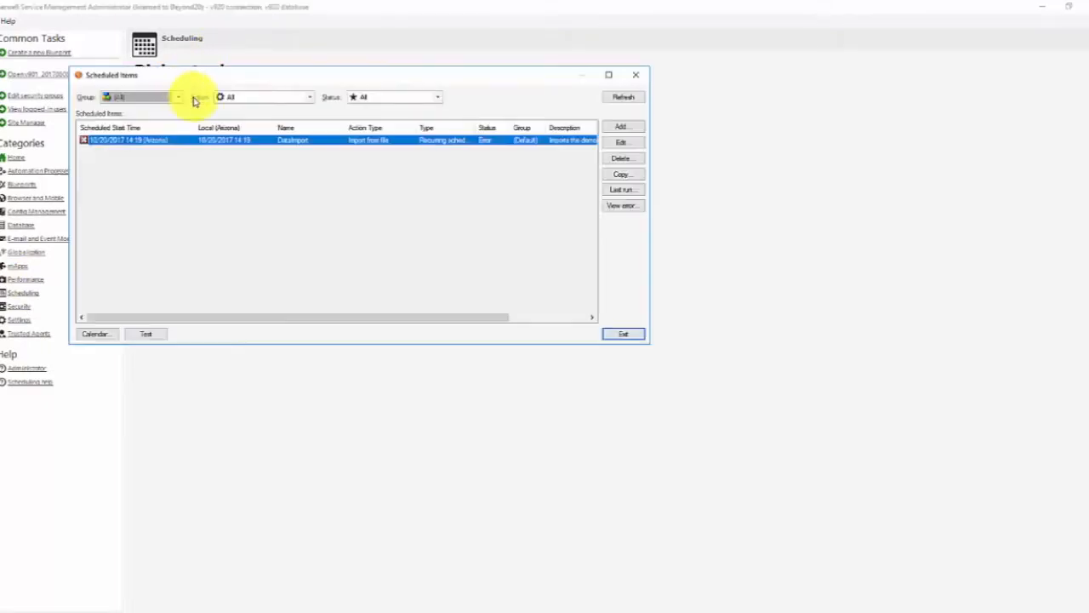
{"action": "left_click", "coordinate": [622, 132]}
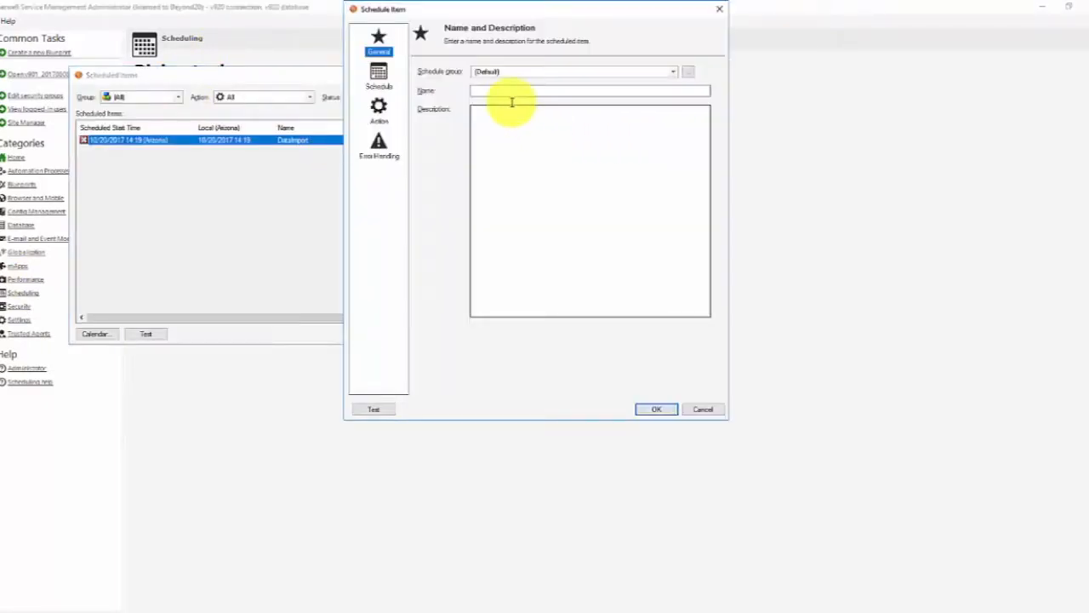
{"action": "left_click", "coordinate": [496, 91]}
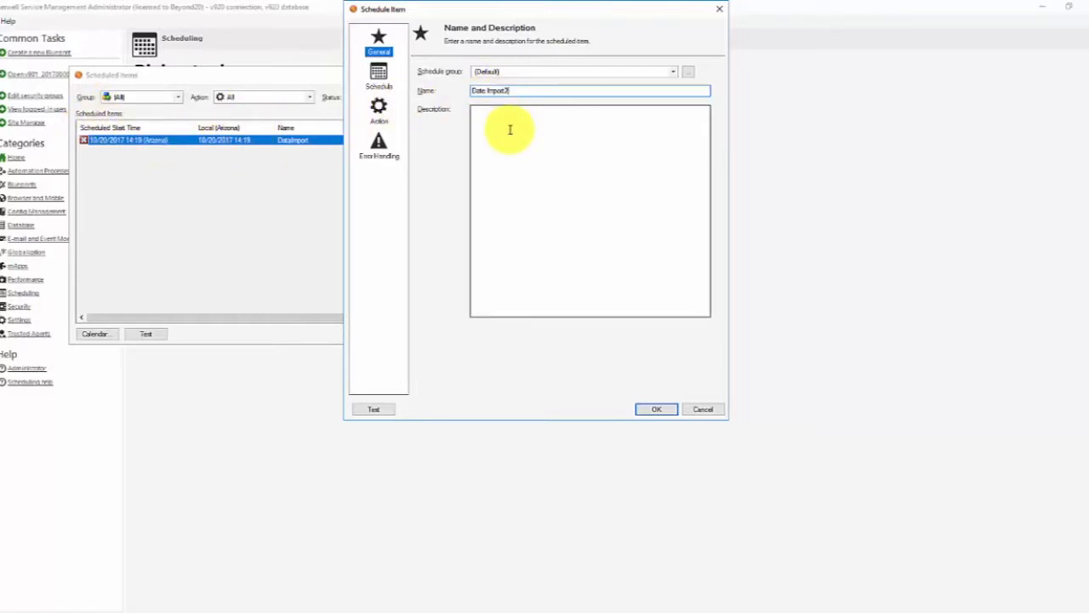
- Make the scheduled item recur daily with a start time of 14:30 and no end date
{"action": "left_click", "coordinate": [387, 86]}
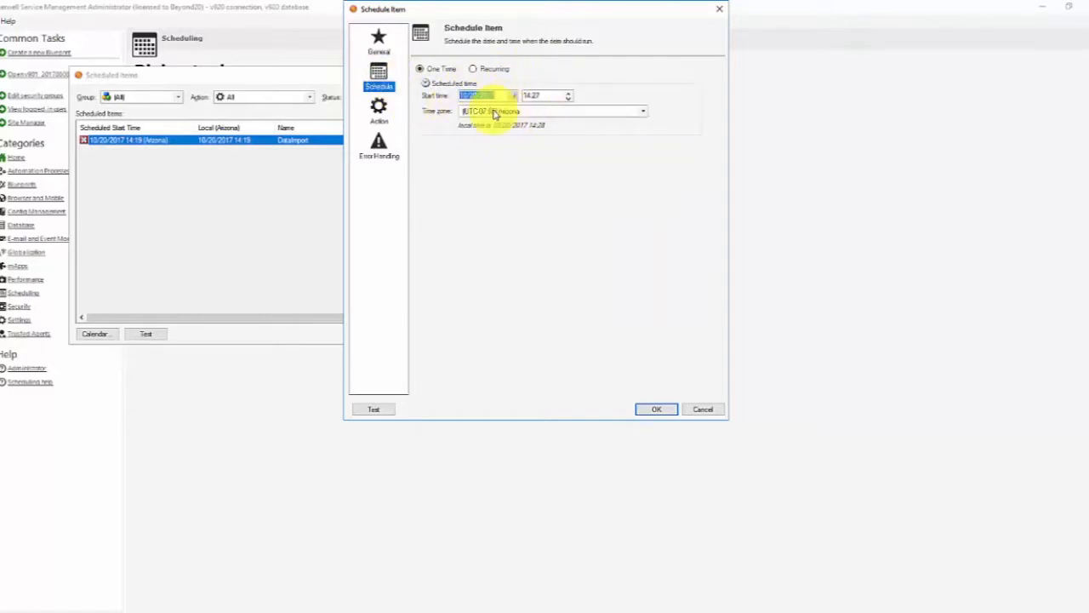
{"action": "left_click", "coordinate": [484, 70]}
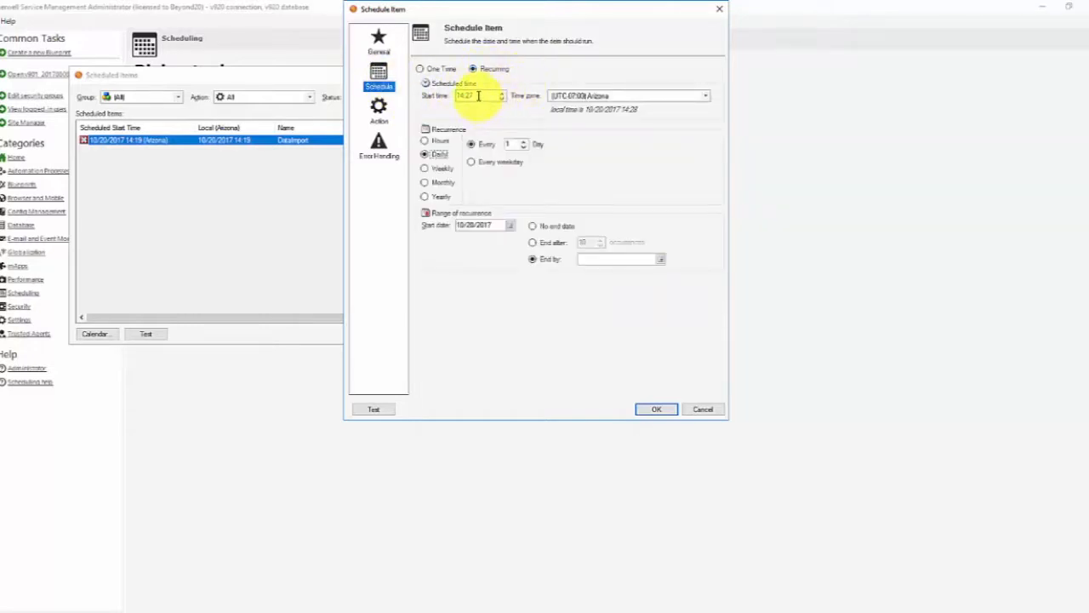
{"action": "left_click", "coordinate": [474, 95]}
{"action": "type", "text": "30"}
{"action": "left_click", "coordinate": [502, 94]}
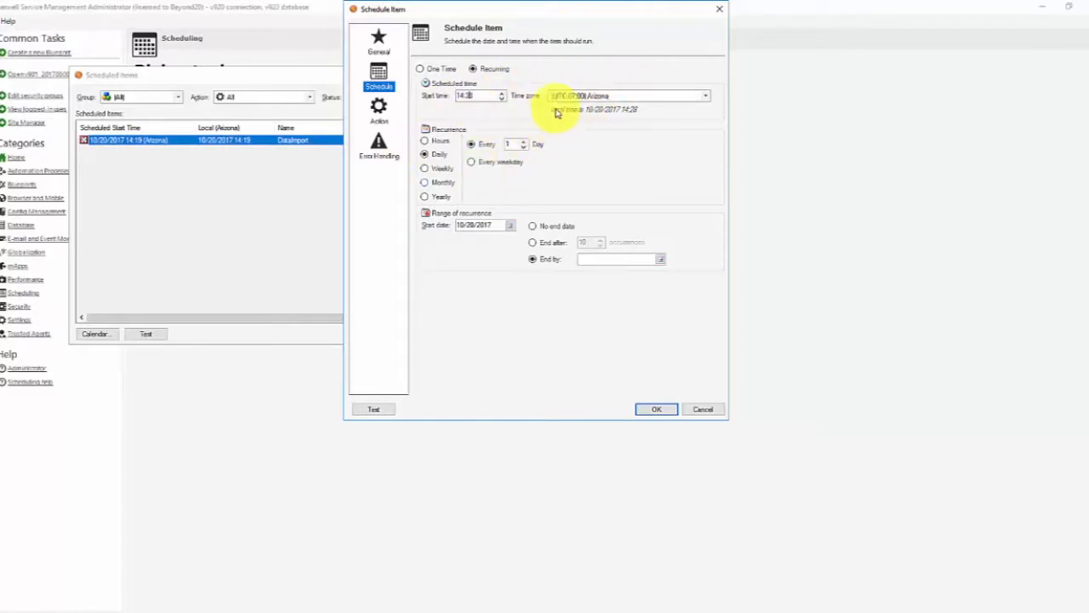
{"action": "left_click", "coordinate": [426, 155]}
{"action": "left_click", "coordinate": [535, 227]}
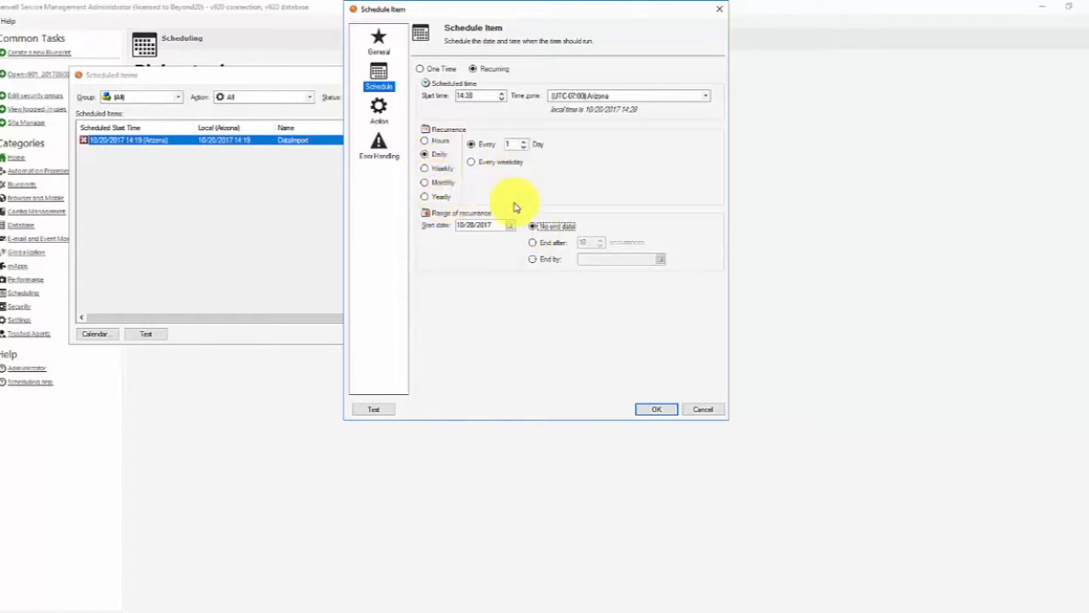
- Set the scheduled item's action to Import from file
{"action": "left_click", "coordinate": [378, 108]}
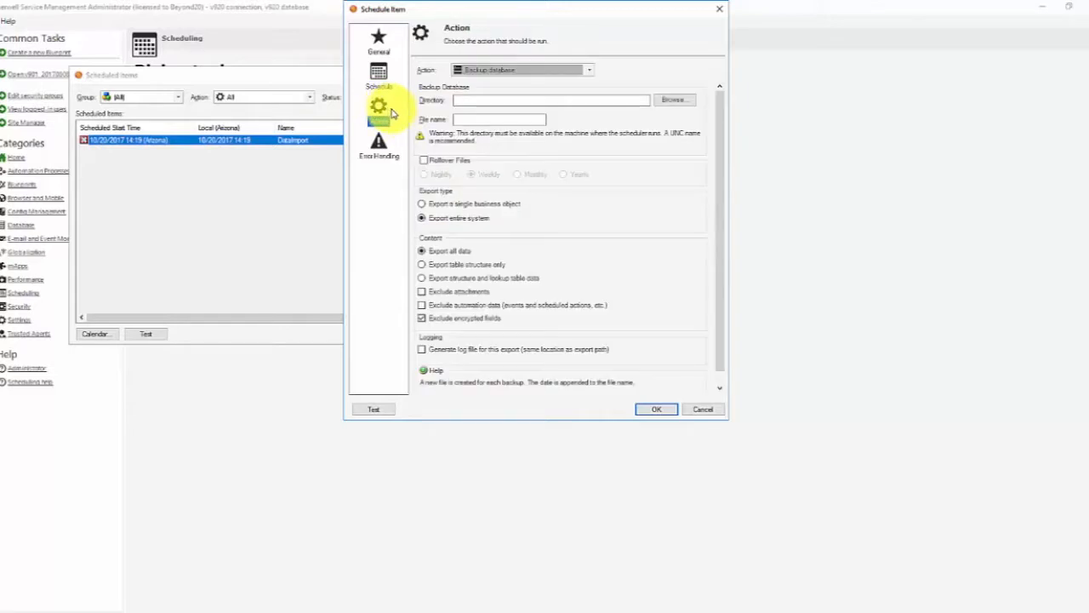
{"action": "left_click", "coordinate": [480, 72]}
{"action": "left_click", "coordinate": [484, 114]}
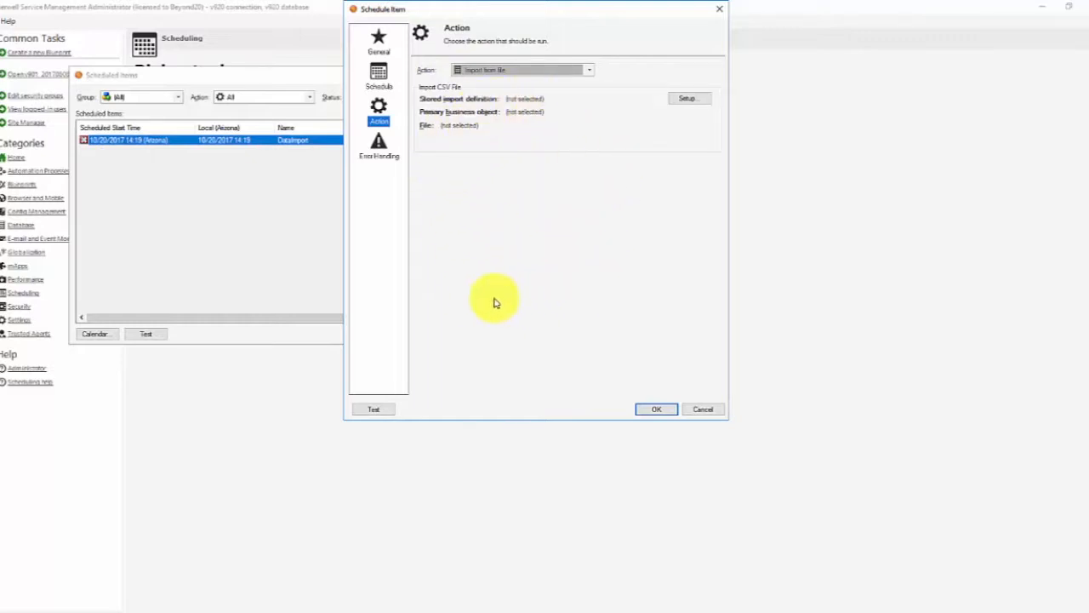
- Review the file and business object of the stored Import Demo Data definition and leave the wizard without changes
{"action": "left_click", "coordinate": [685, 100]}
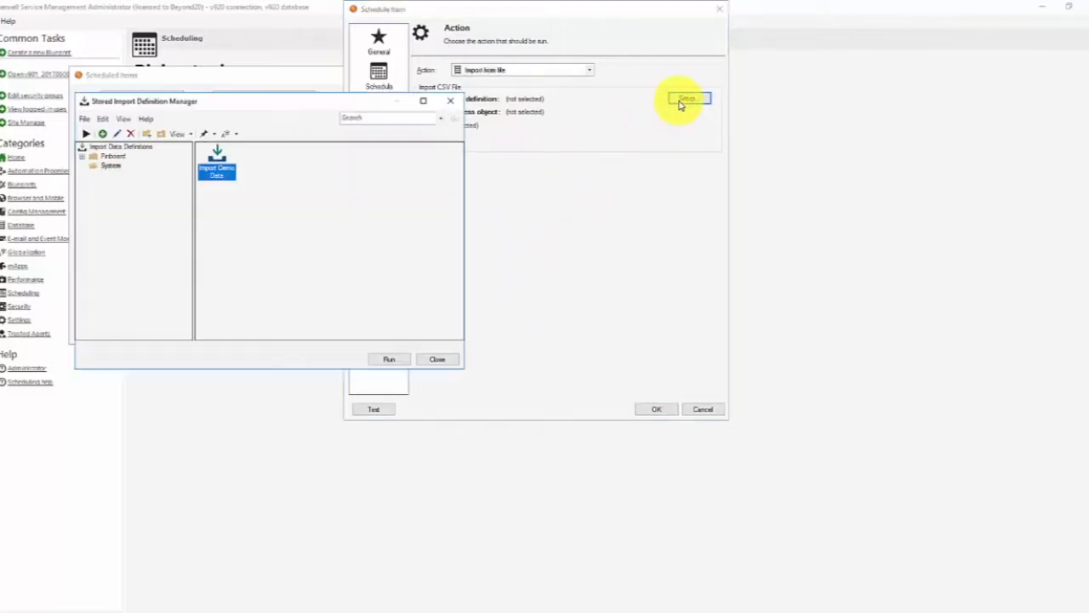
{"action": "right_click", "coordinate": [219, 157]}
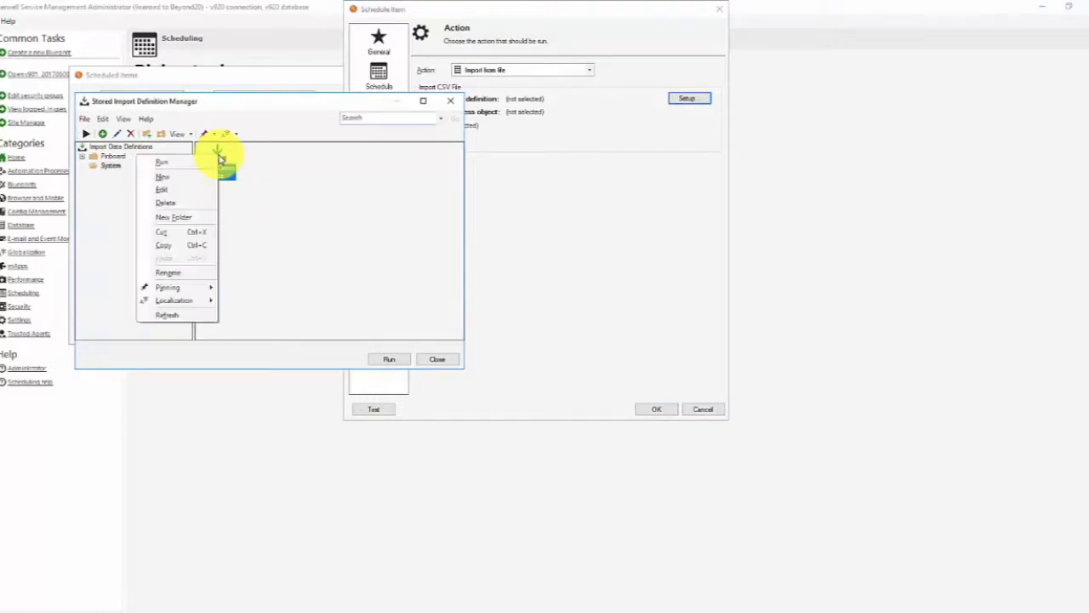
{"action": "left_click", "coordinate": [194, 189]}
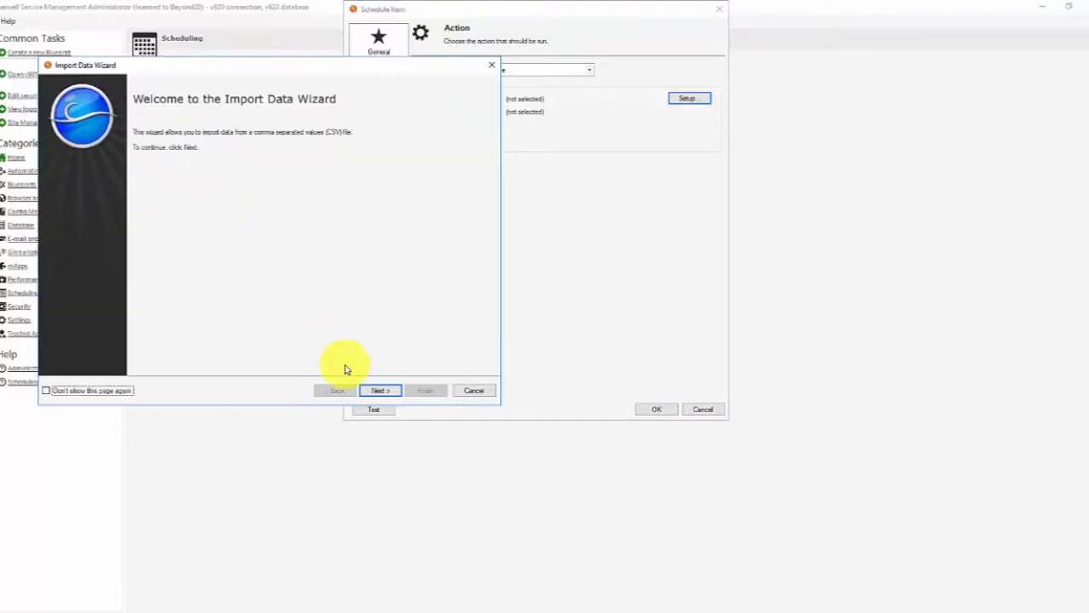
{"action": "left_click", "coordinate": [378, 390]}
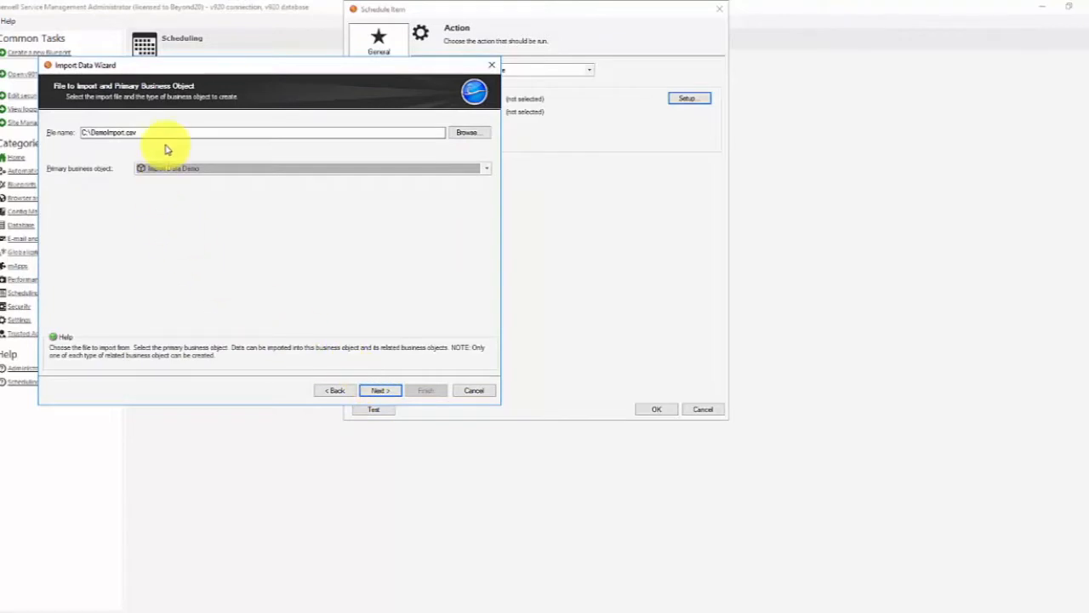
{"action": "left_click", "coordinate": [470, 392]}
- Start a new stored import definition and choose C:\DemoImport.csv as its import file
{"action": "right_click", "coordinate": [294, 186]}
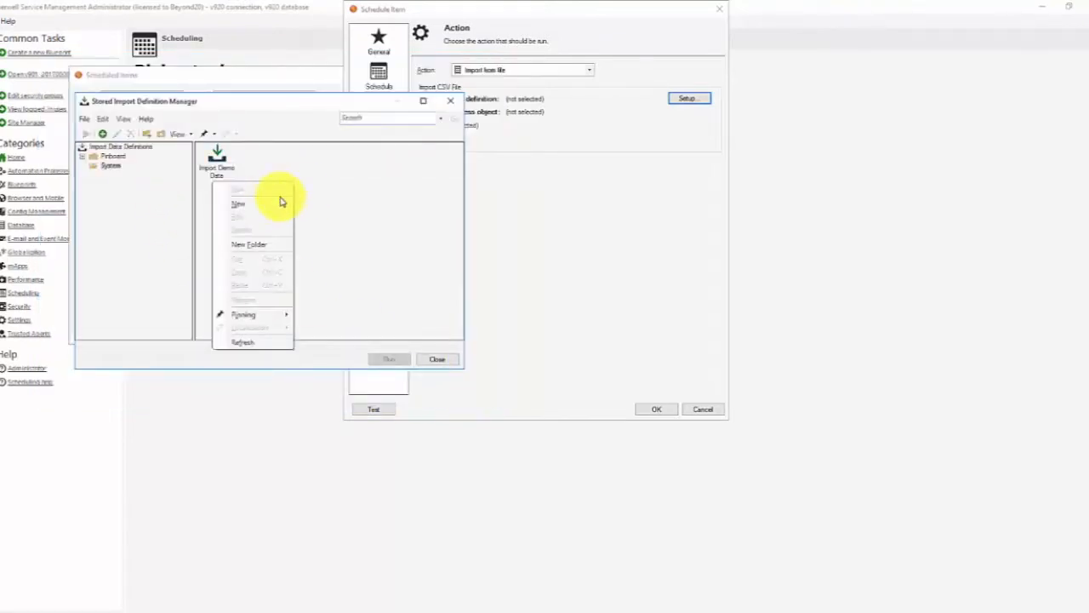
{"action": "left_click", "coordinate": [267, 206]}
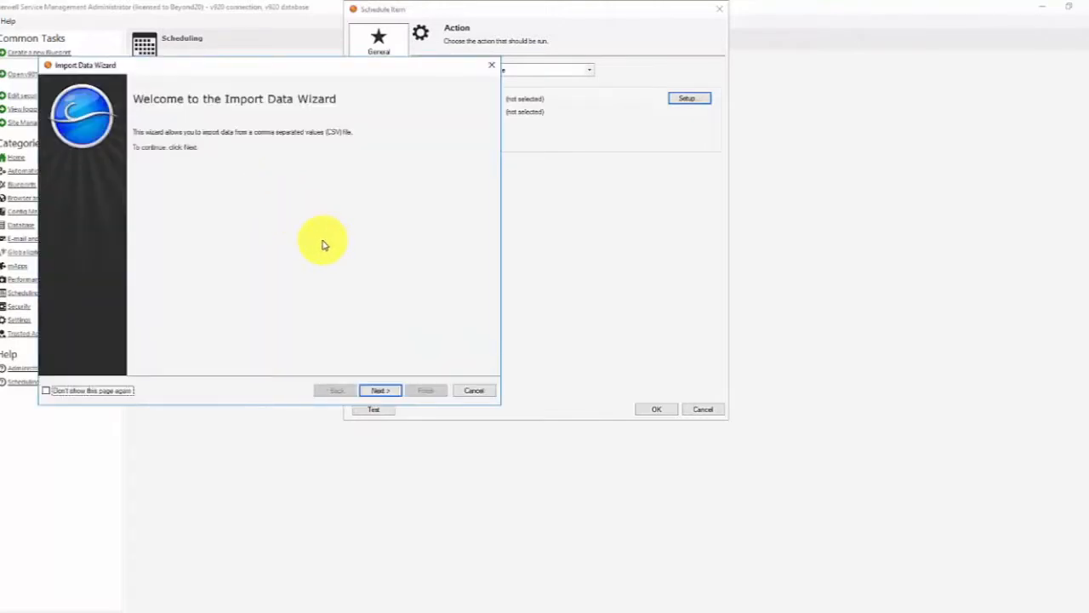
{"action": "left_click", "coordinate": [380, 390]}
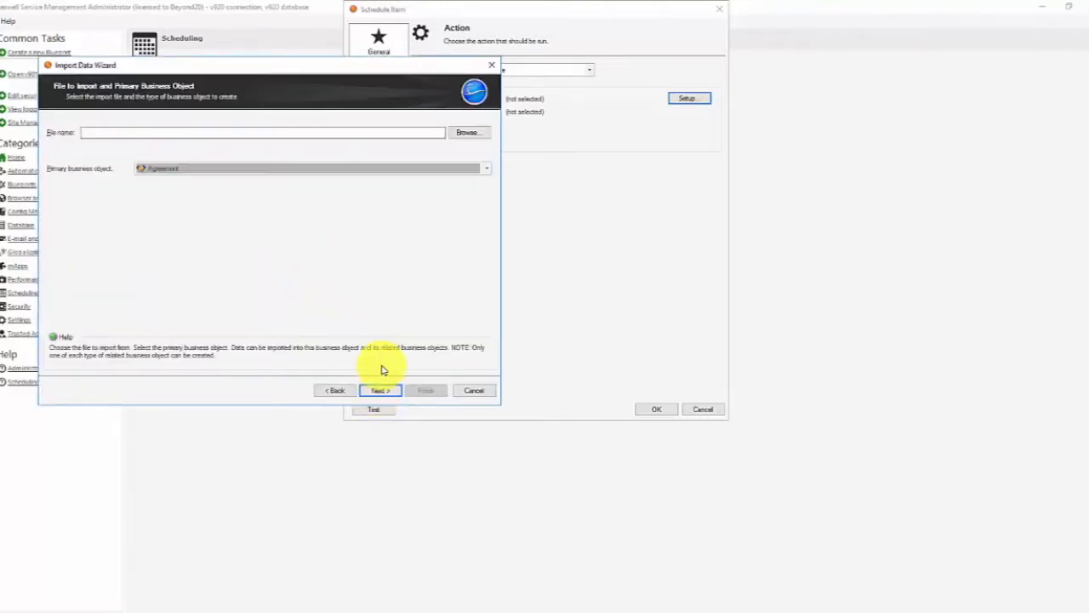
{"action": "left_click", "coordinate": [469, 133]}
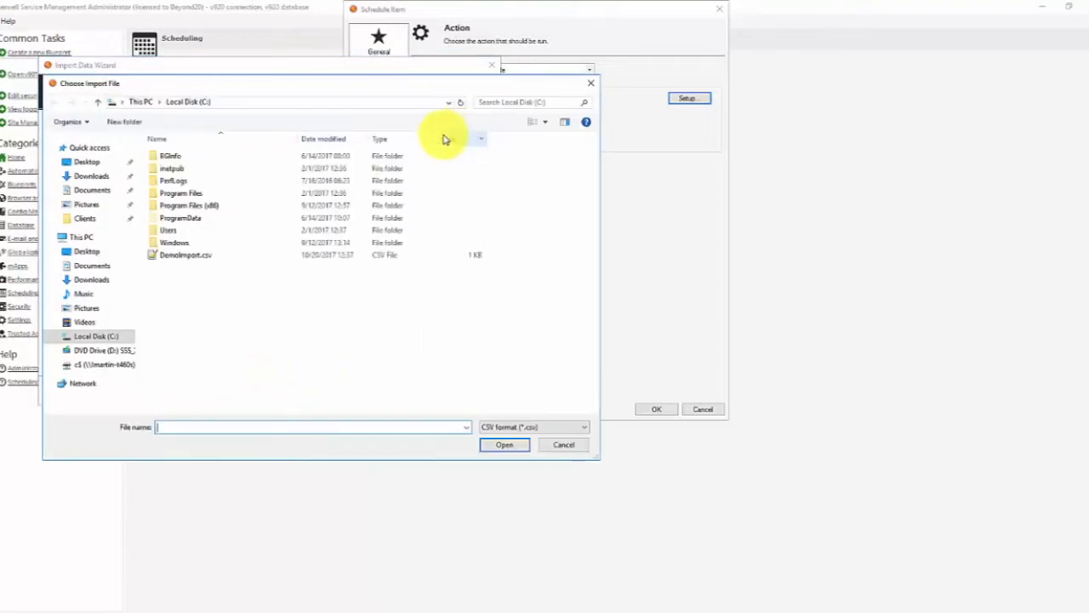
{"action": "double_click", "coordinate": [195, 256]}
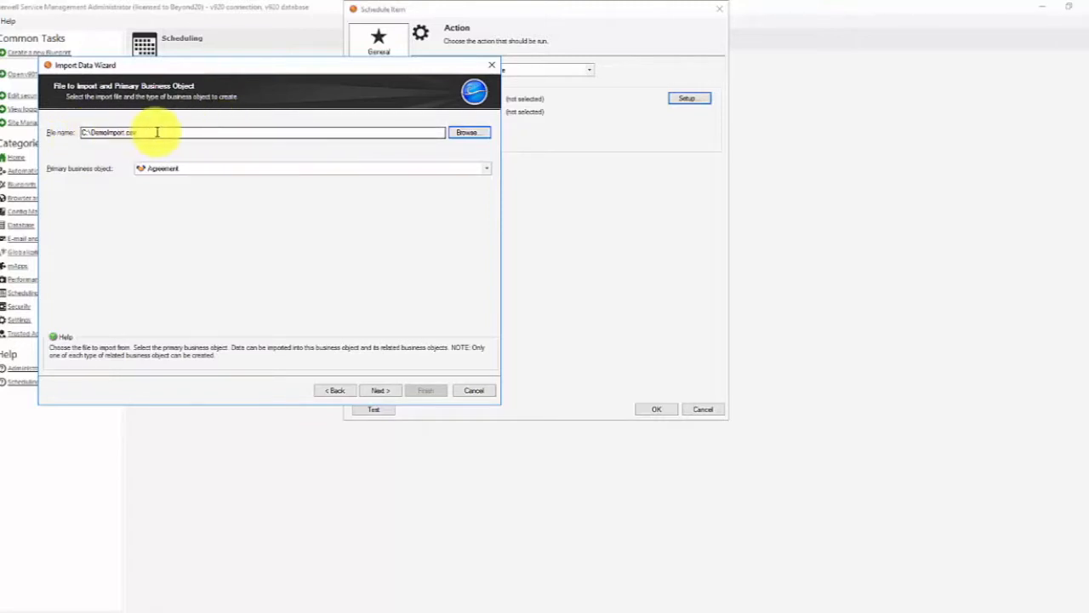
- Set the import's primary business object to Import Data Demo and proceed to the column mapping
{"action": "left_click", "coordinate": [218, 169]}
{"action": "scroll", "coordinate": [221, 394], "scroll_direction": "down", "scroll_amount": 1}
{"action": "scroll", "coordinate": [220, 393], "scroll_direction": "down", "scroll_amount": 11}
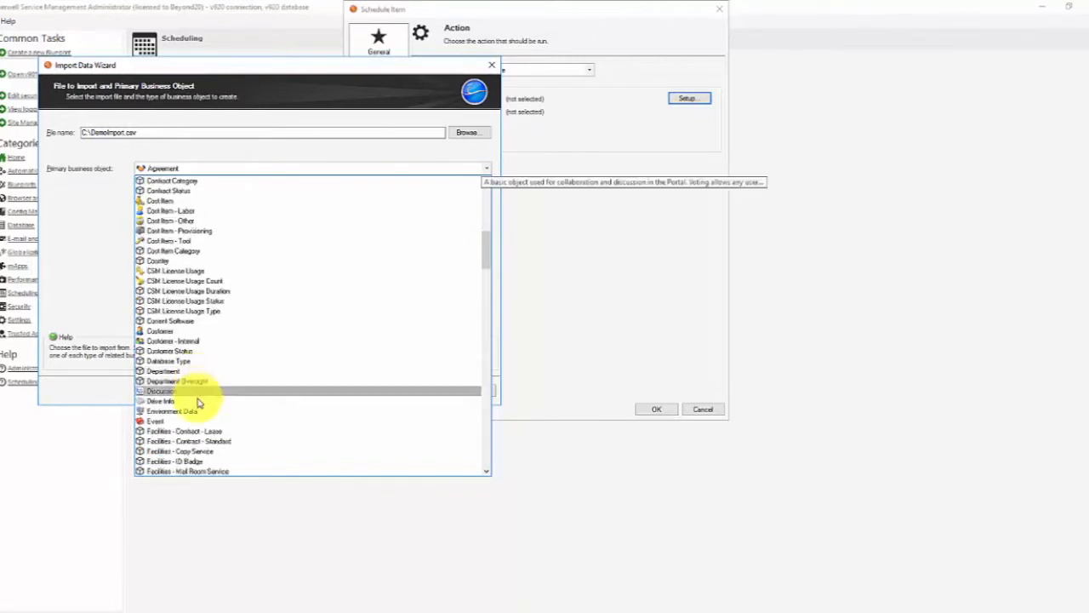
{"action": "scroll", "coordinate": [199, 394], "scroll_direction": "down", "scroll_amount": 11}
{"action": "left_click", "coordinate": [192, 232]}
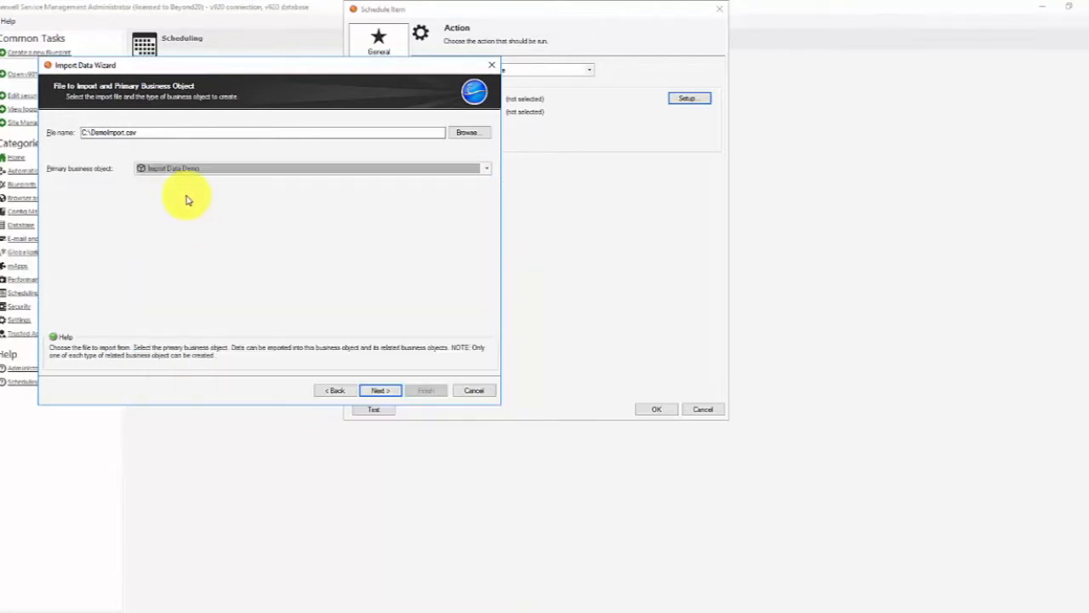
{"action": "left_click", "coordinate": [374, 389]}
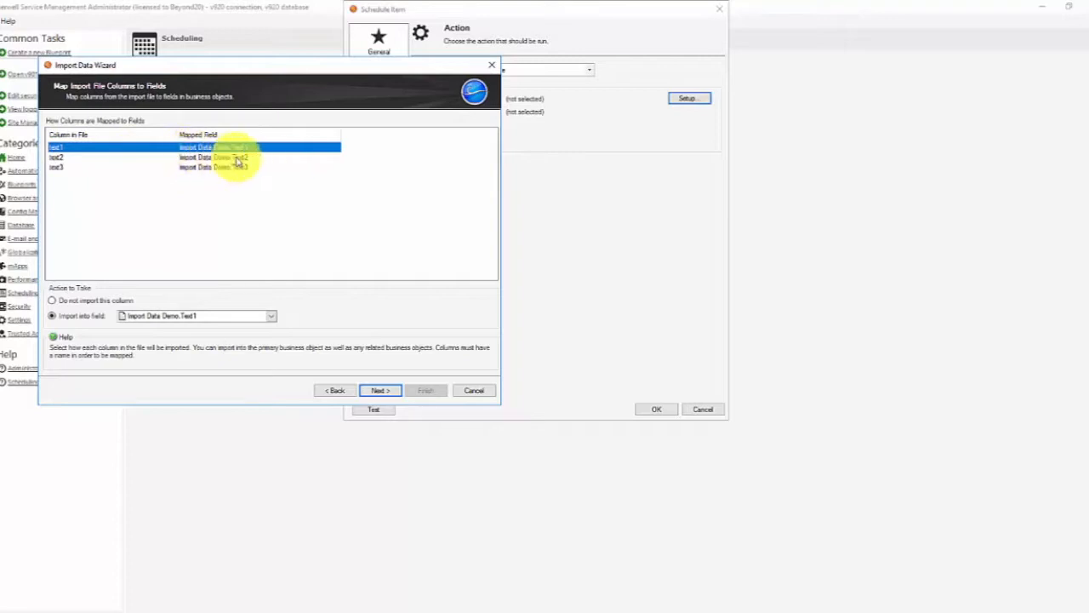
- Keep the default column mapping without additional values or duplicate checking, and enable deleting existing Import Data Demo data before import
{"action": "left_click", "coordinate": [380, 391]}
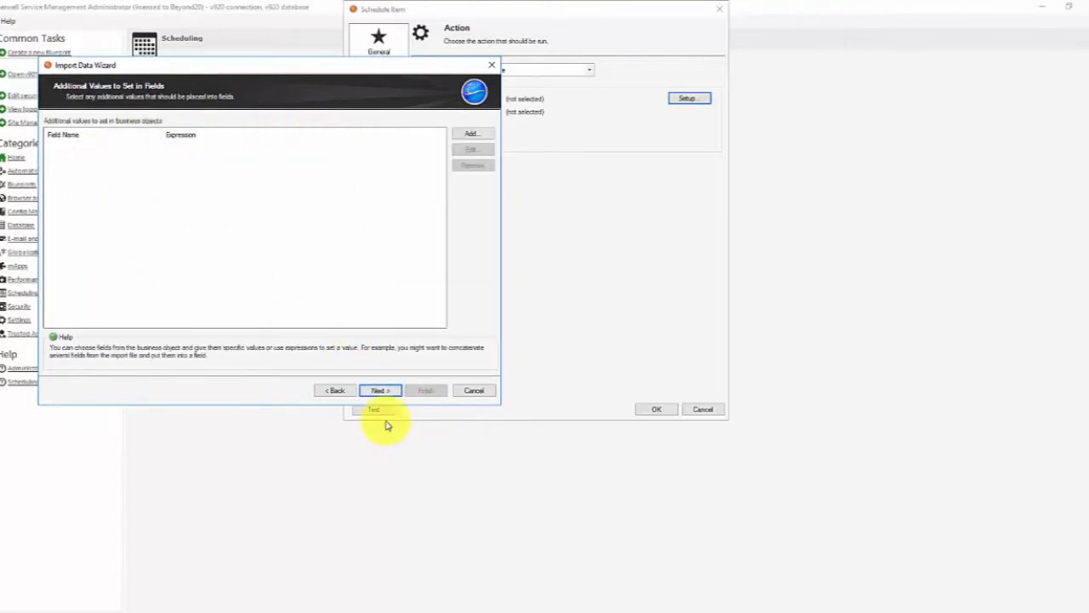
{"action": "left_click", "coordinate": [380, 390]}
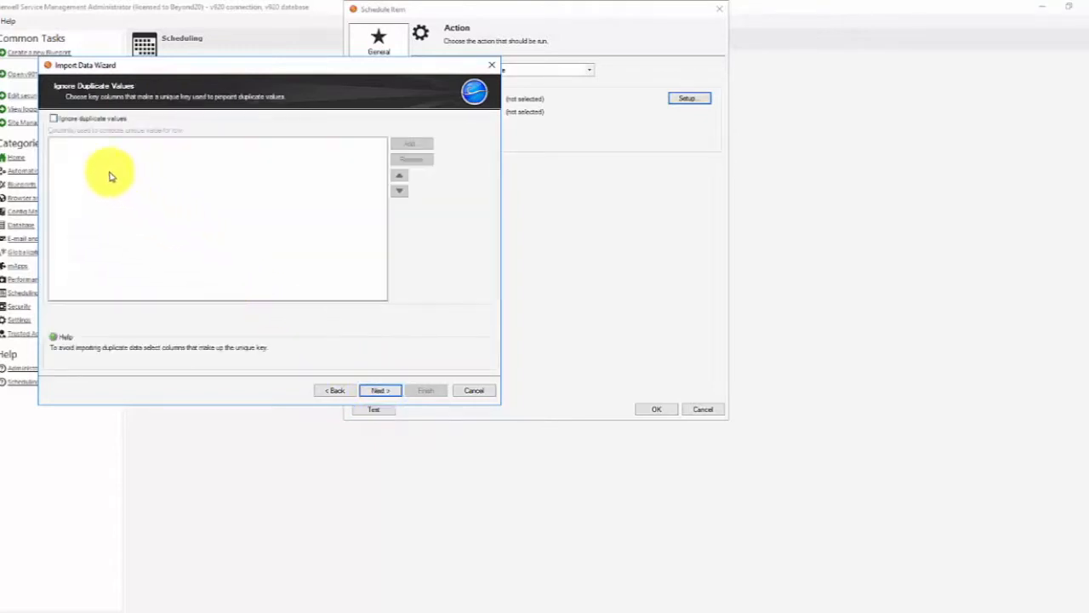
{"action": "left_click", "coordinate": [380, 391]}
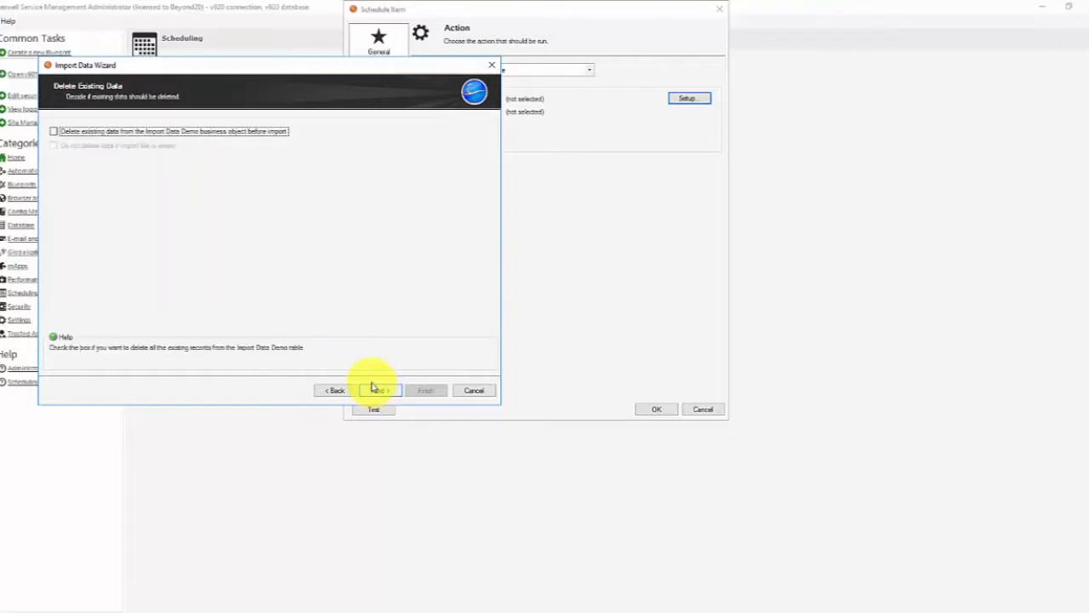
{"action": "left_click", "coordinate": [54, 132]}
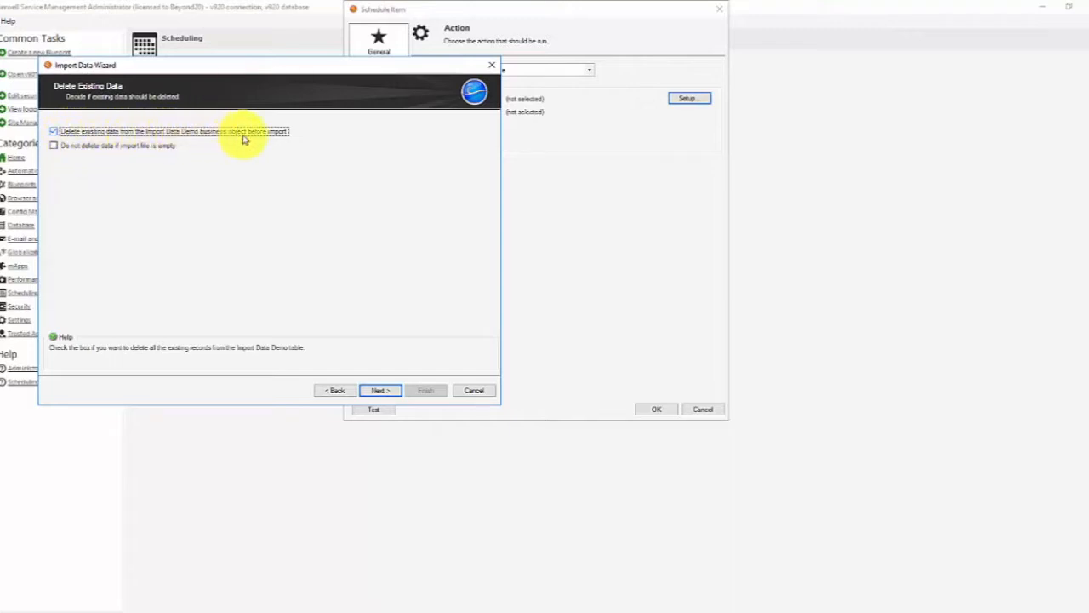
- Name the import definition Demo of Importing, finish it and close the stored import definitions
{"action": "left_click", "coordinate": [379, 391]}
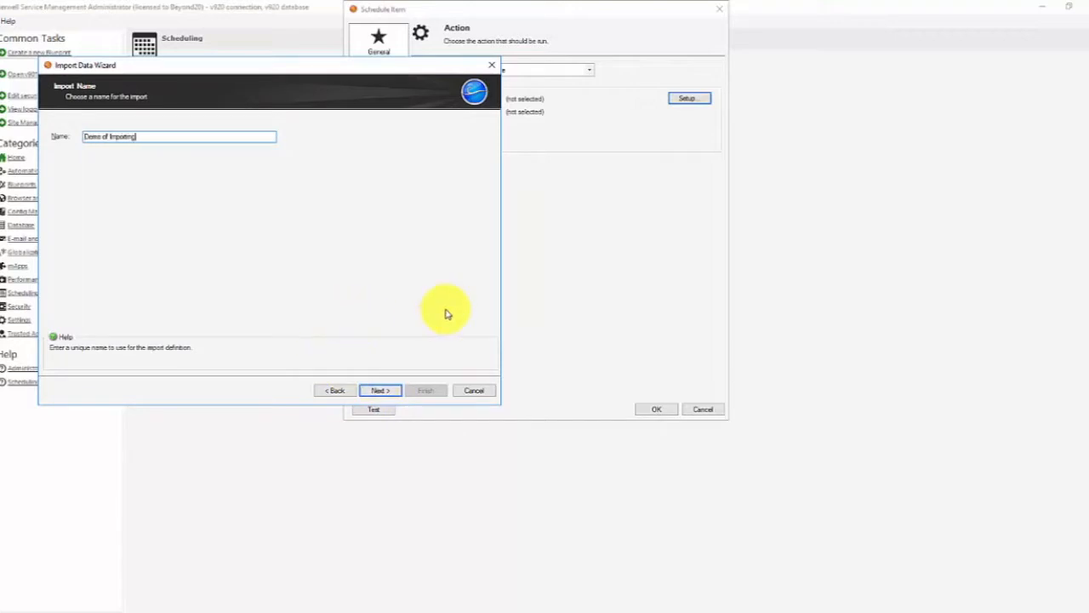
{"action": "left_click", "coordinate": [379, 390]}
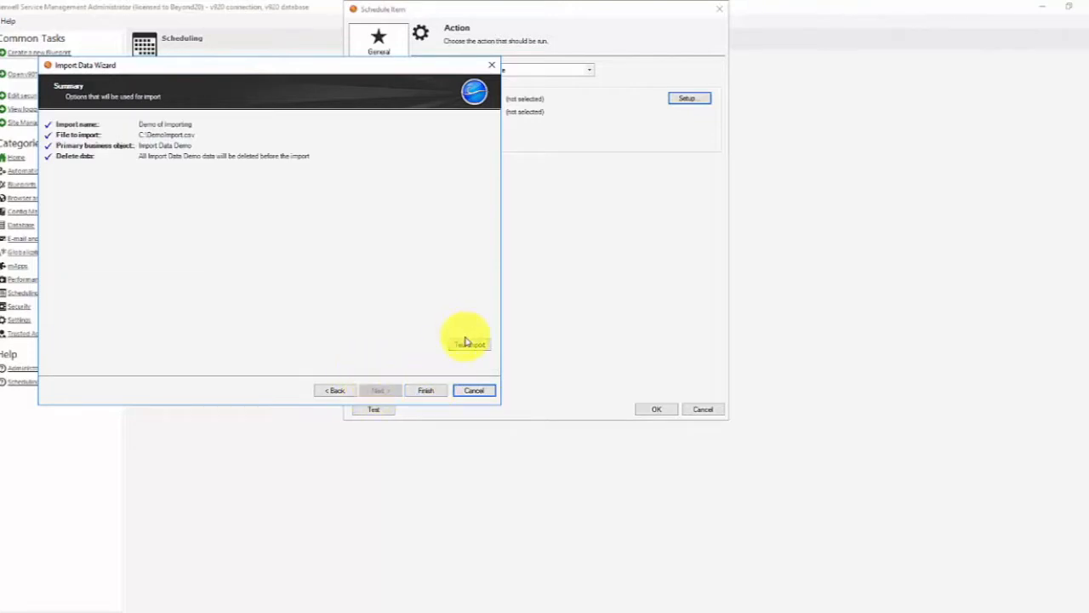
{"action": "left_click", "coordinate": [427, 389]}
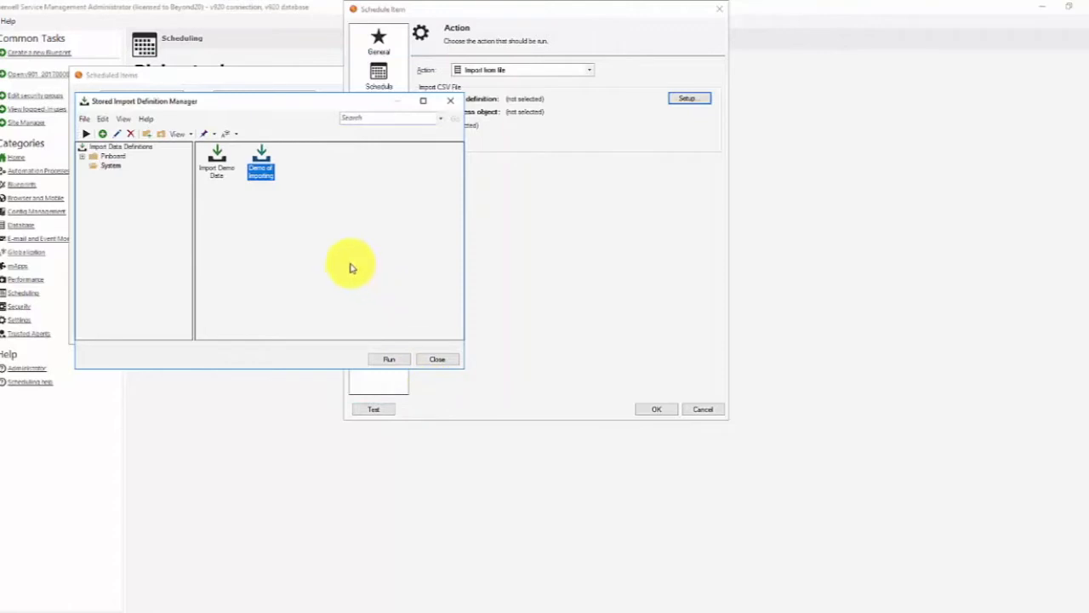
{"action": "left_click", "coordinate": [436, 359]}
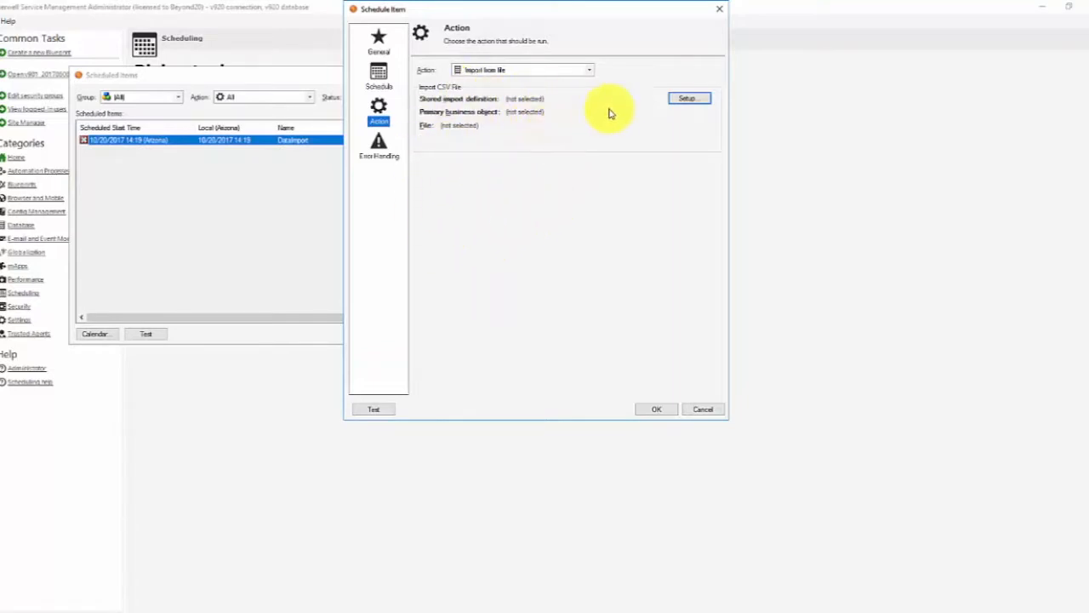
- Assign the Demo of Importing definition to the scheduled item, leave error handling off and save the item
{"action": "left_click", "coordinate": [687, 100]}
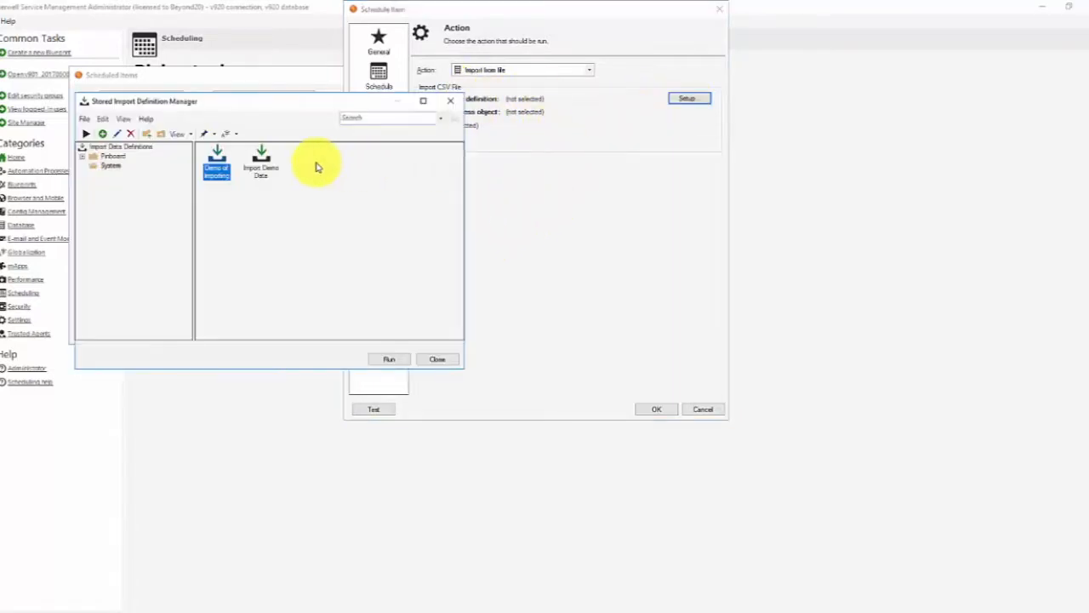
{"action": "double_click", "coordinate": [220, 172]}
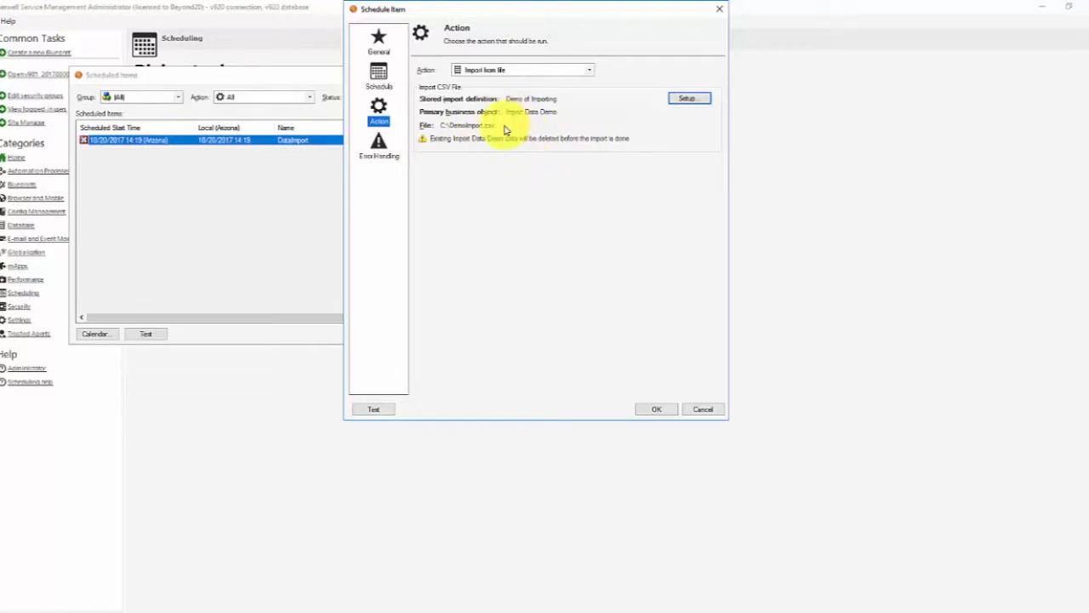
{"action": "left_click", "coordinate": [380, 155]}
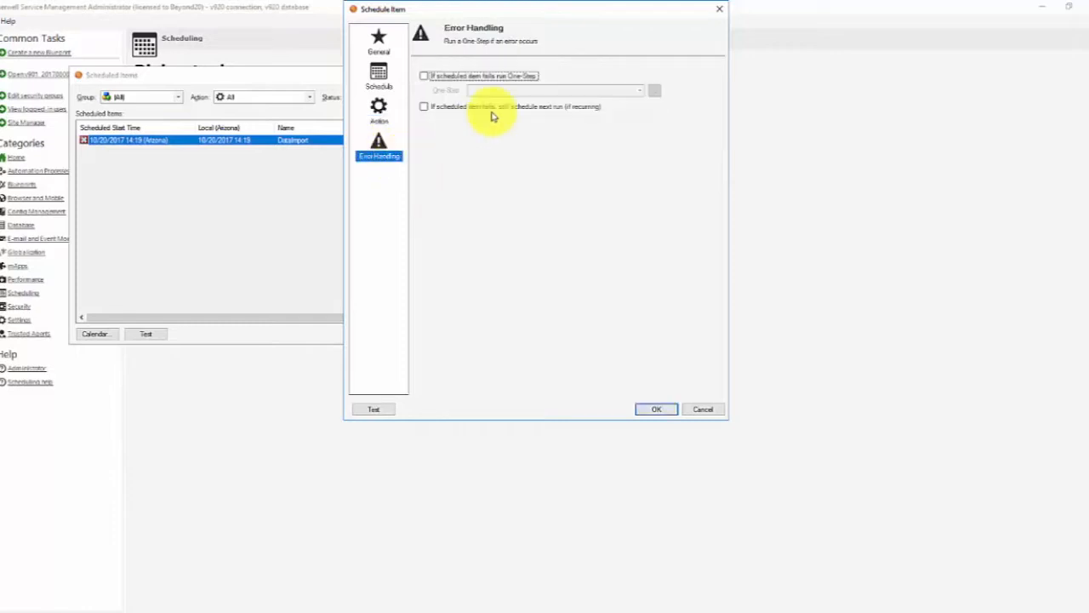
{"action": "left_click", "coordinate": [378, 111]}
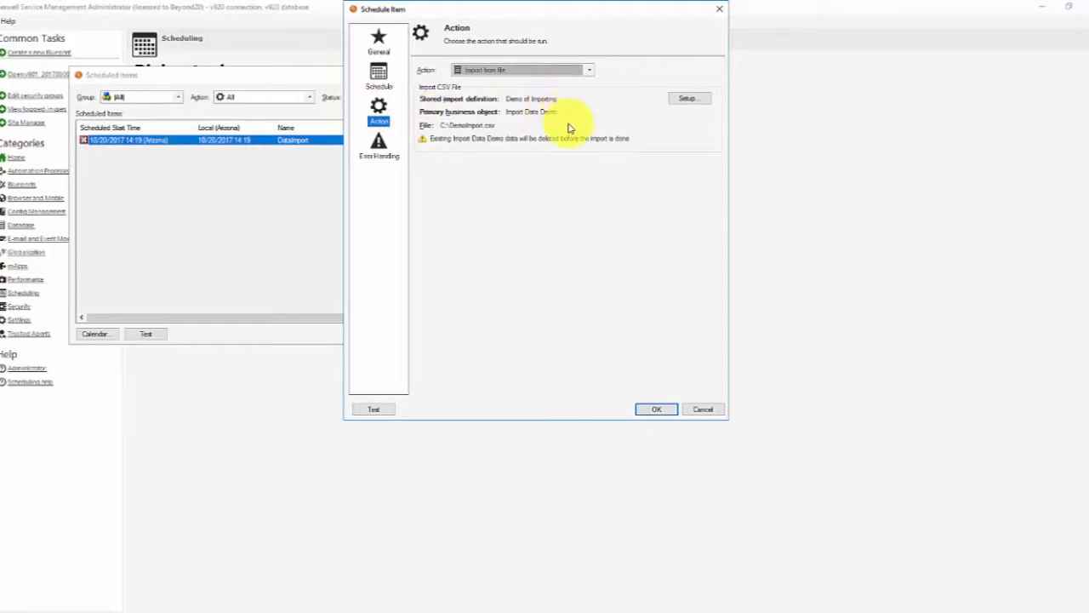
{"action": "left_click", "coordinate": [655, 412]}
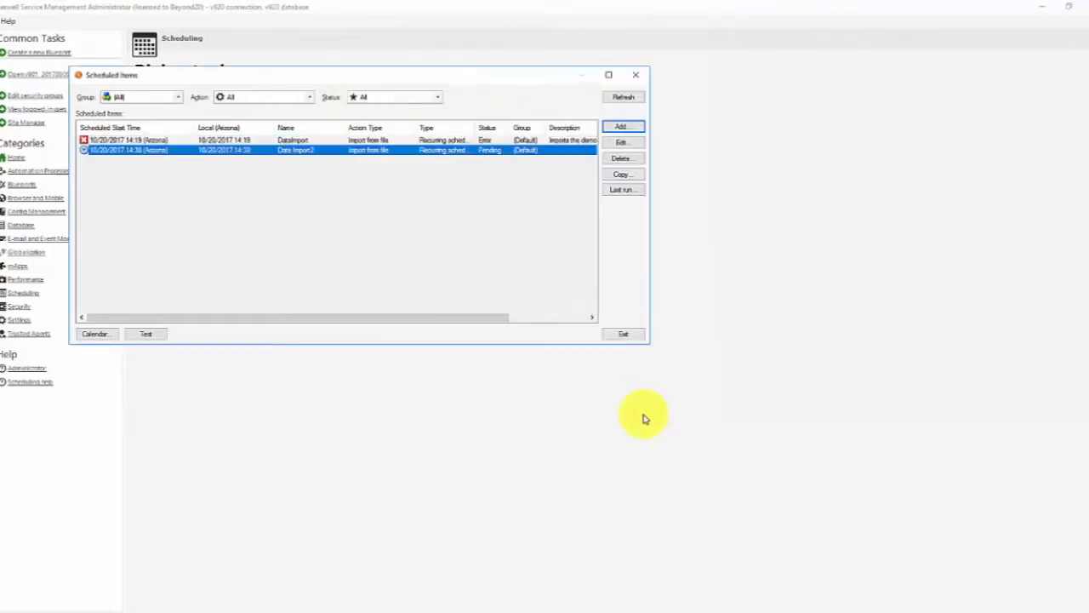
- Delete the old DataImport scheduled item
{"action": "left_click", "coordinate": [368, 140]}
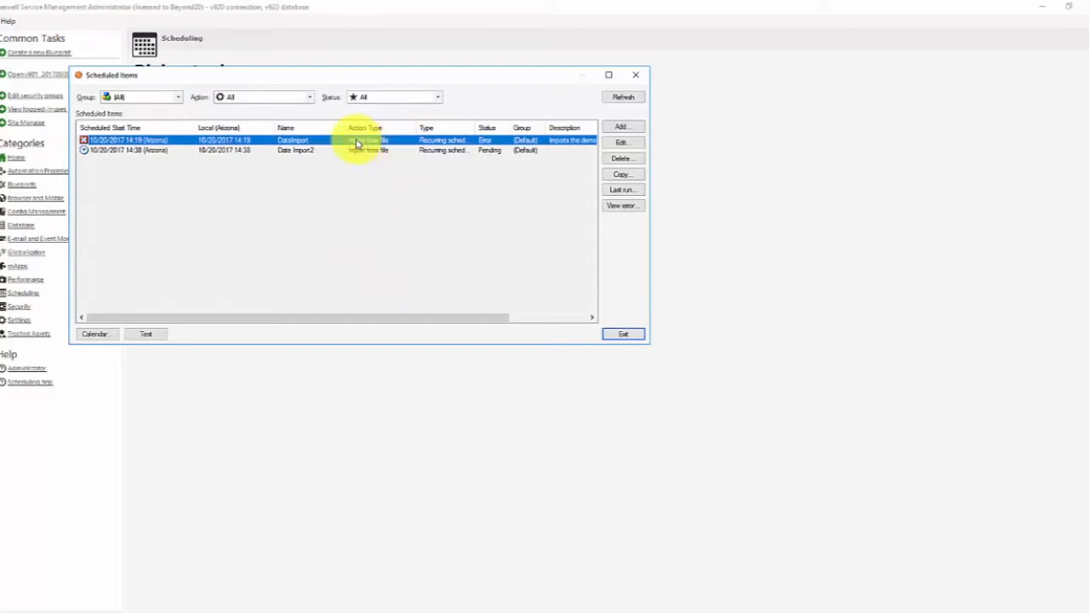
{"action": "left_click", "coordinate": [621, 158]}
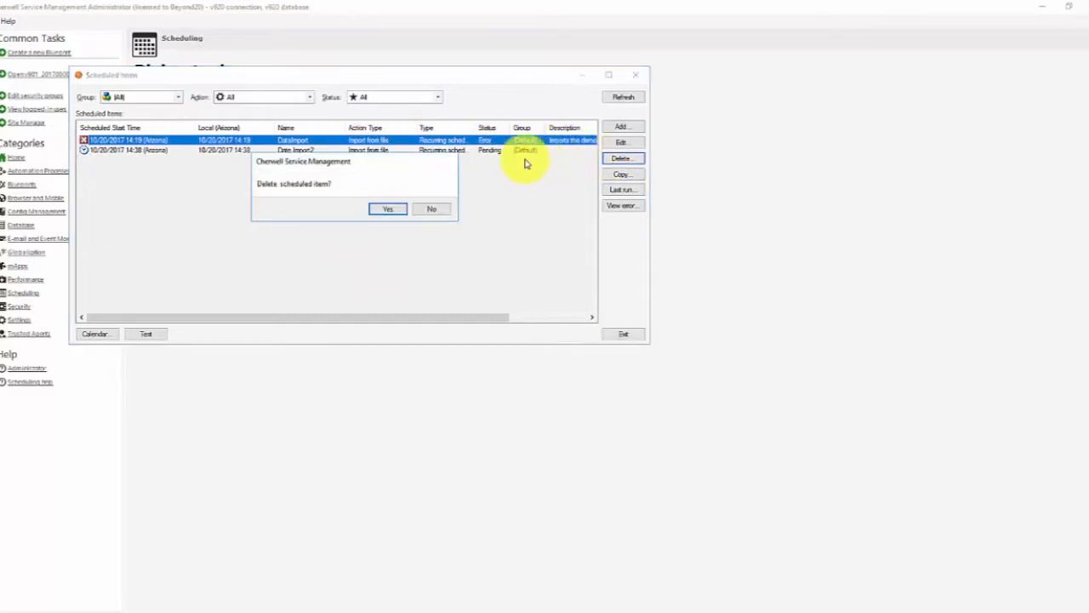
{"action": "left_click", "coordinate": [383, 209]}
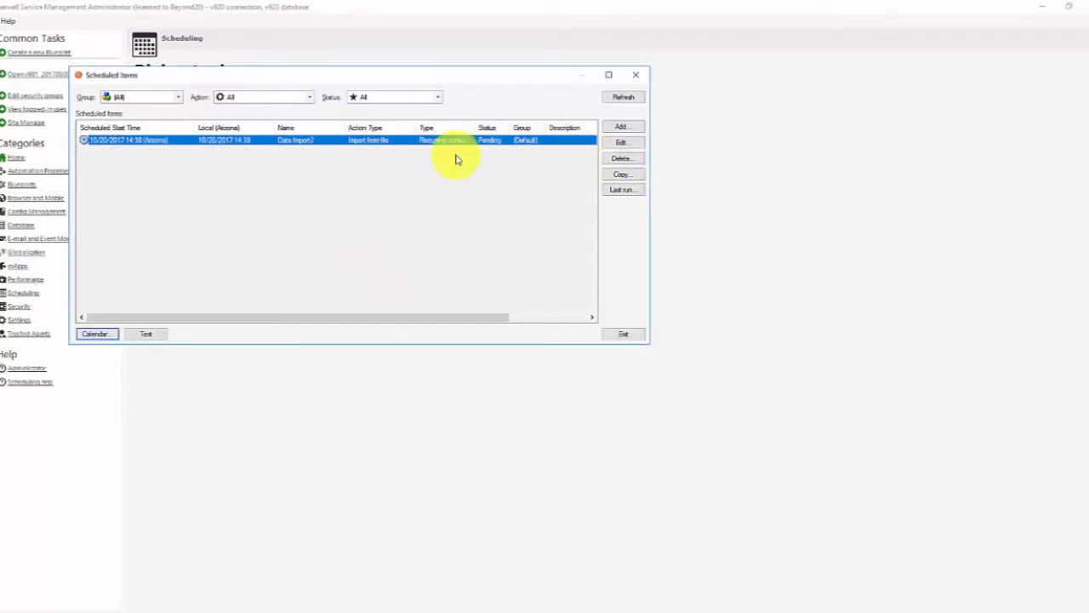
- Set the start time of the Date Import2 scheduled item to 14:32 and save it
{"action": "left_click", "coordinate": [614, 145]}
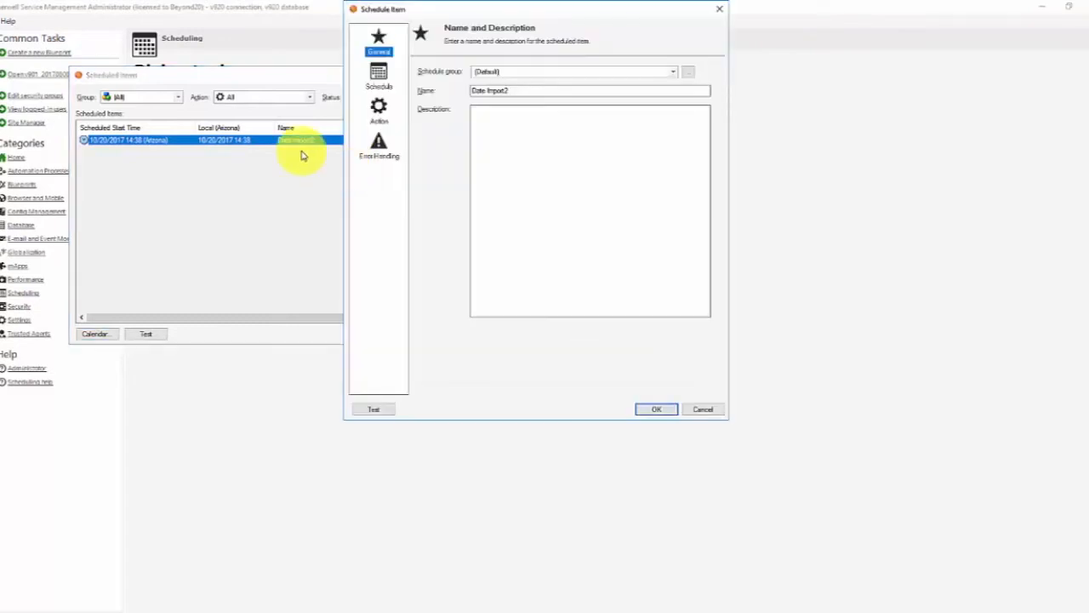
{"action": "left_click", "coordinate": [379, 82]}
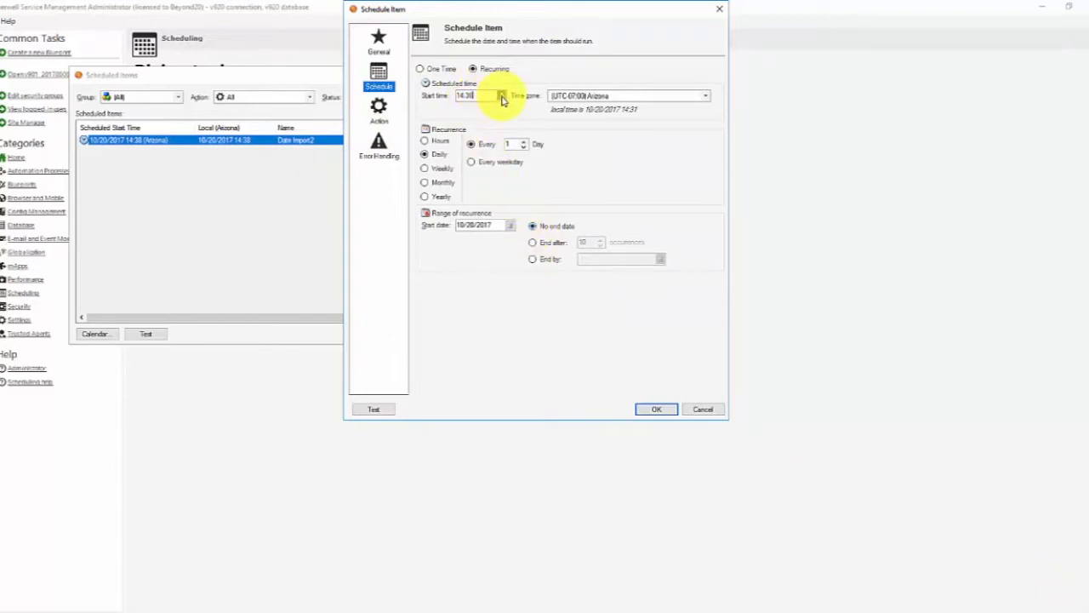
{"action": "left_click", "coordinate": [656, 409]}
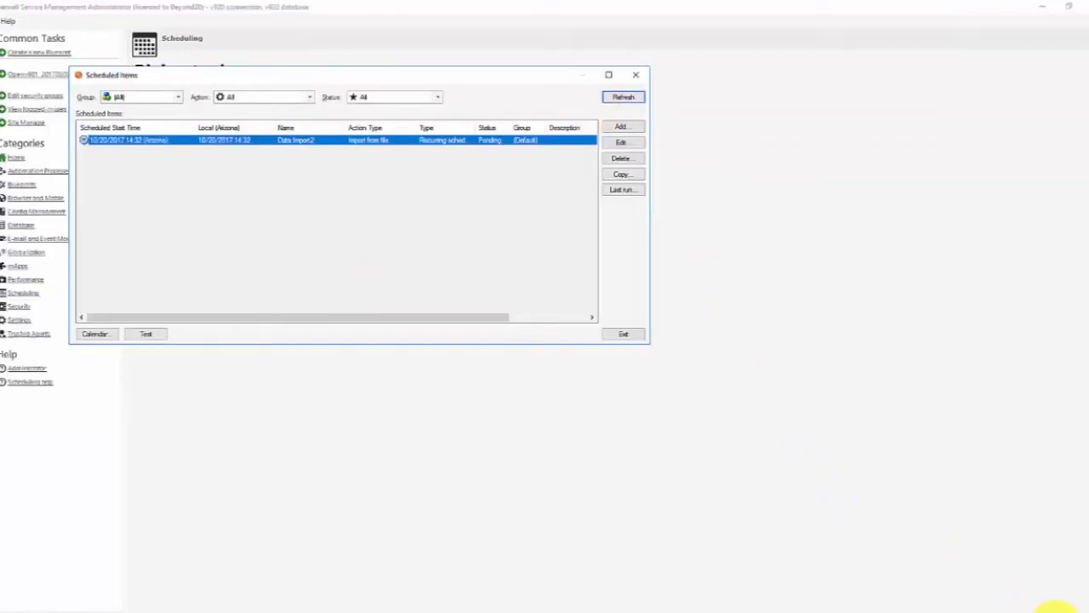
- Refresh the scheduled items until Date Import2 has run, and check the status of its last run
{"action": "mouse_move", "coordinate": [1059, 606]}
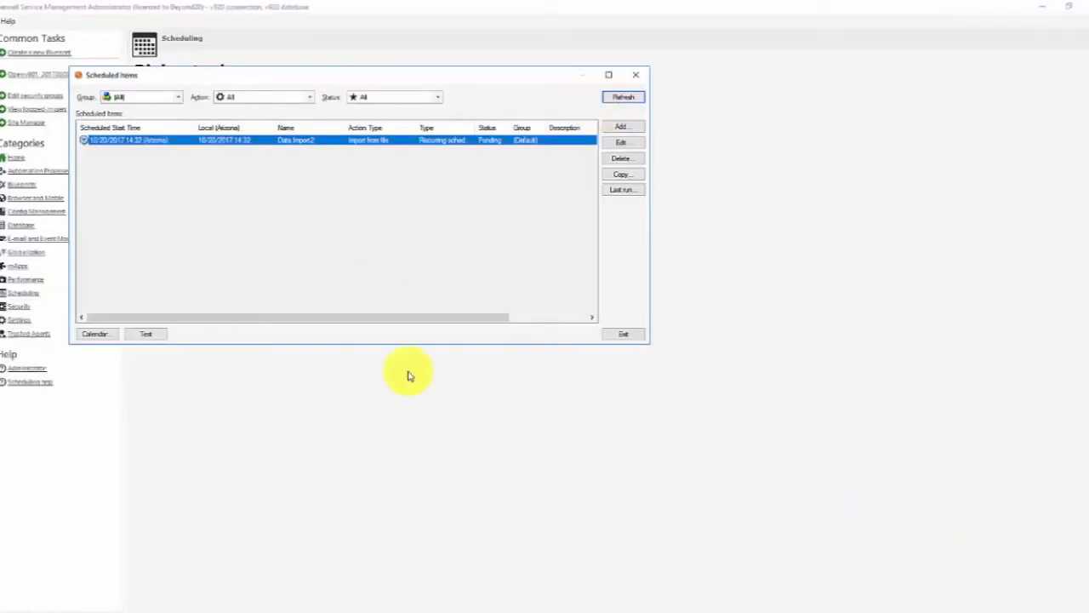
{"action": "left_click", "coordinate": [621, 99]}
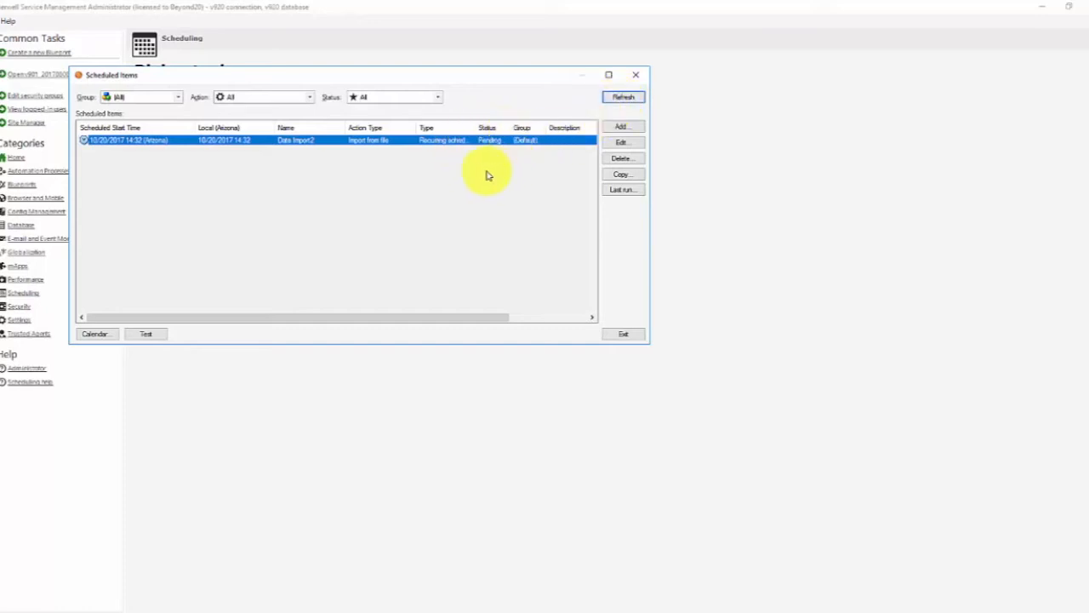
{"action": "left_click", "coordinate": [616, 99]}
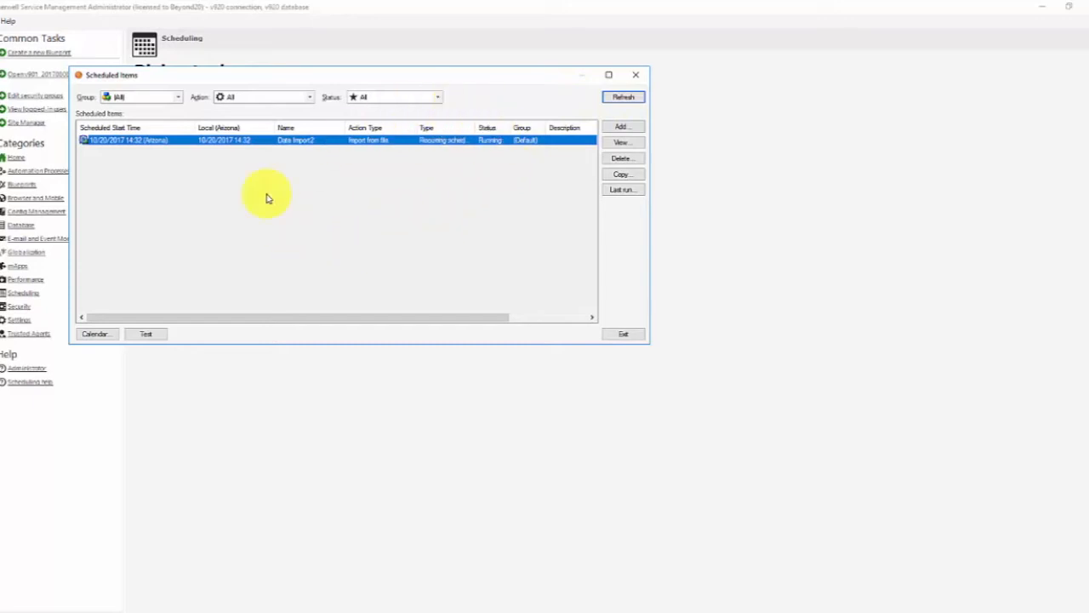
{"action": "left_click", "coordinate": [622, 100]}
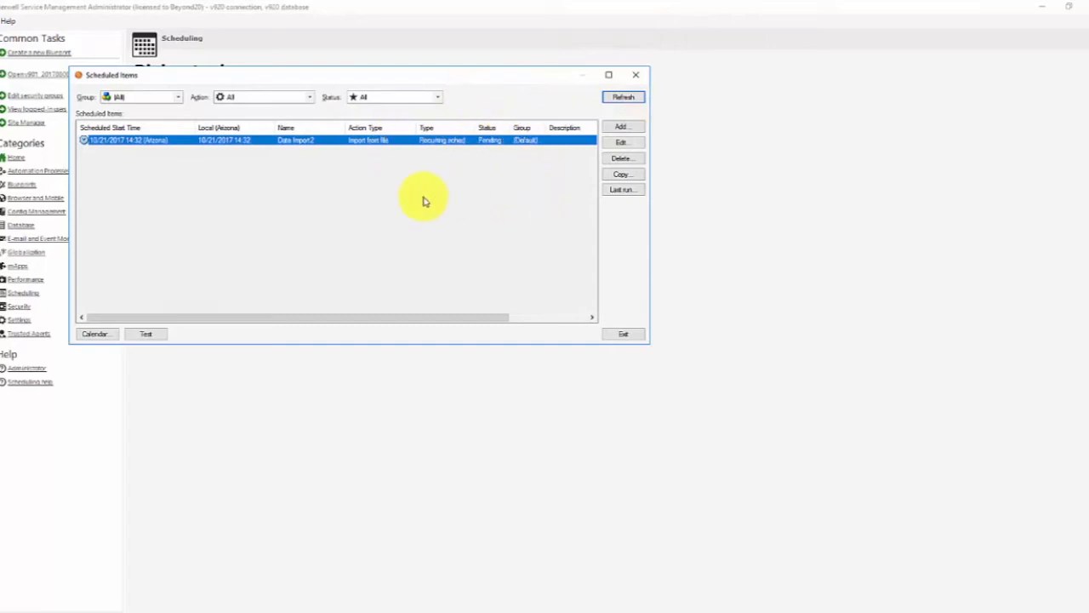
{"action": "left_click", "coordinate": [622, 190]}
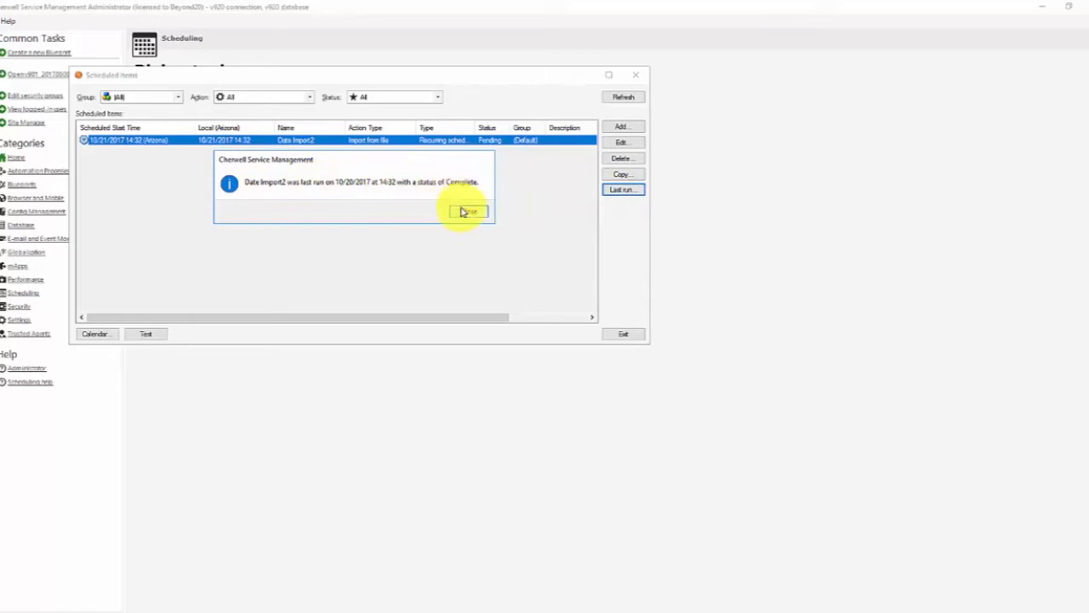
{"action": "left_click", "coordinate": [464, 211]}
- Switch to the Cherwell Service Management client and save a new Import Data Demo record with test in Text1, Text2 and Text3
{"action": "left_click", "coordinate": [255, 612]}
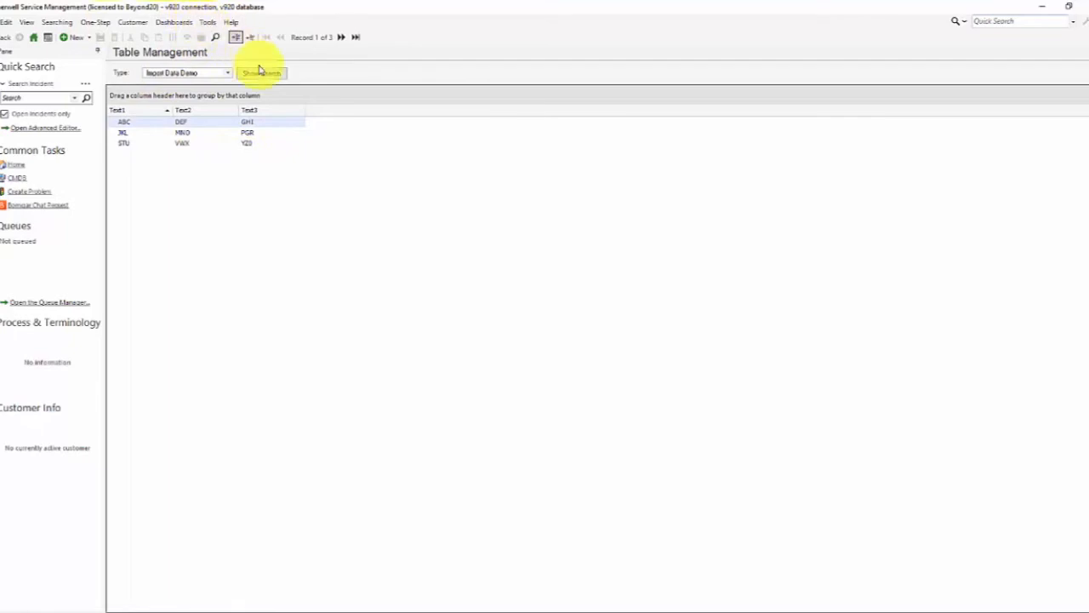
{"action": "left_click", "coordinate": [75, 40]}
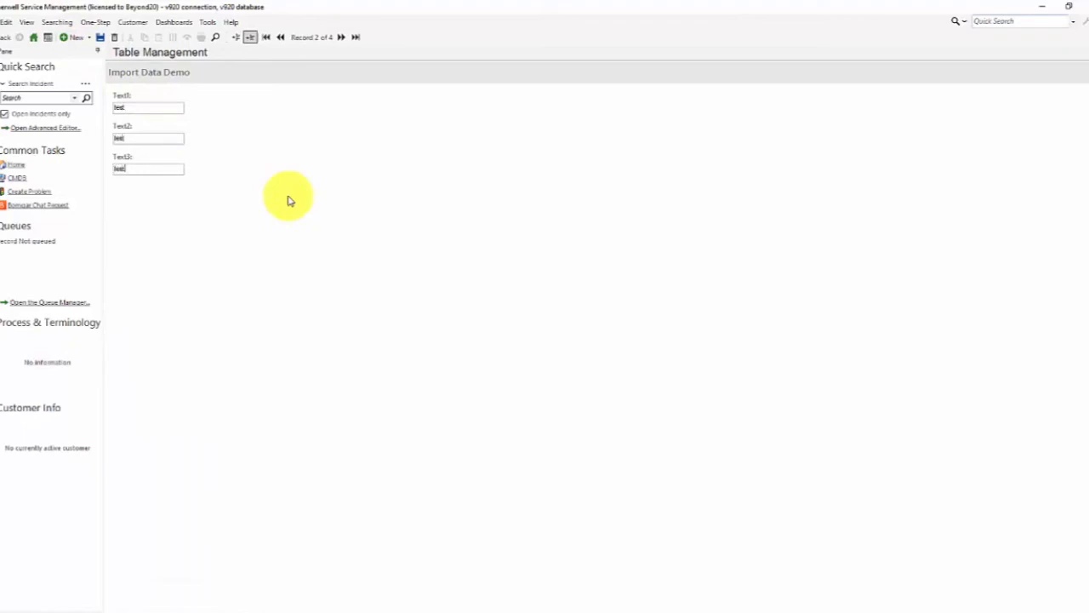
{"action": "left_click", "coordinate": [100, 36]}
{"action": "left_click", "coordinate": [236, 37]}
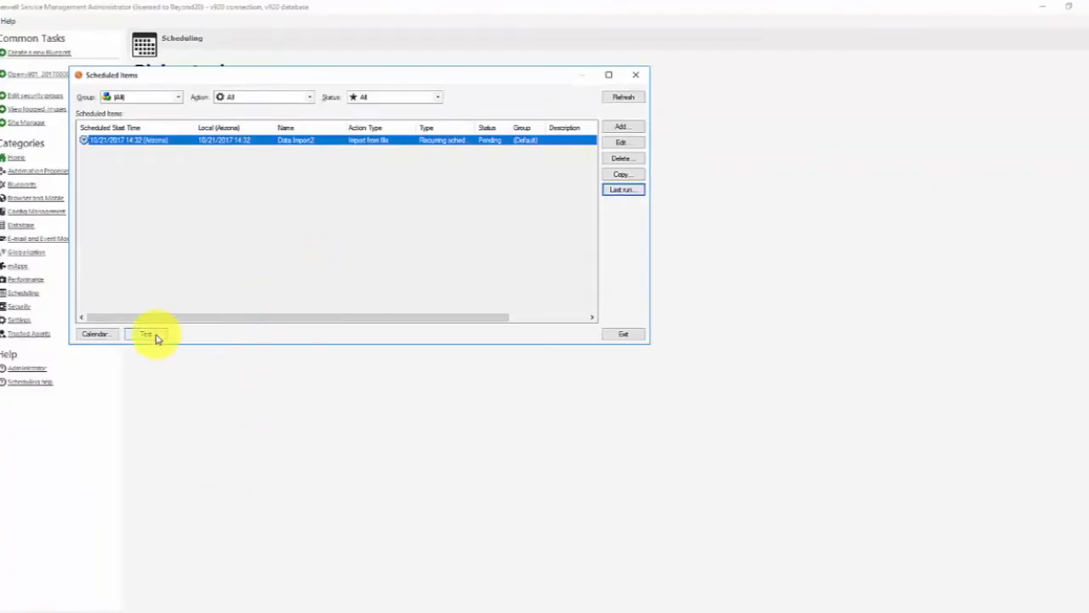
- Switch back to Cherwell Service Management Administrator, test-run the Date Import2 scheduled item and dismiss the result
{"action": "left_click", "coordinate": [151, 333]}
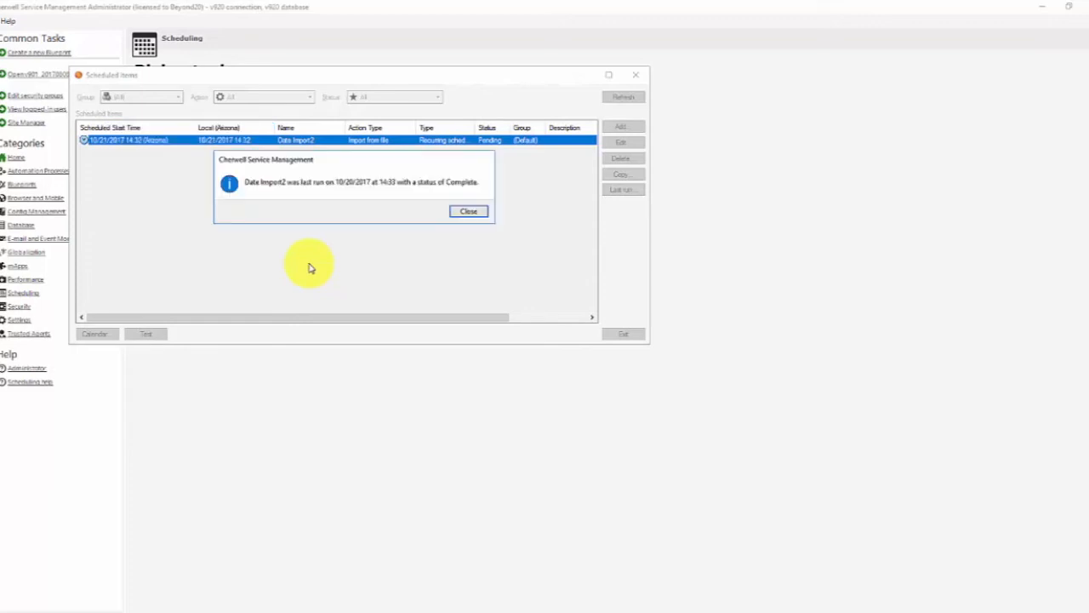
{"action": "left_click", "coordinate": [468, 212]}
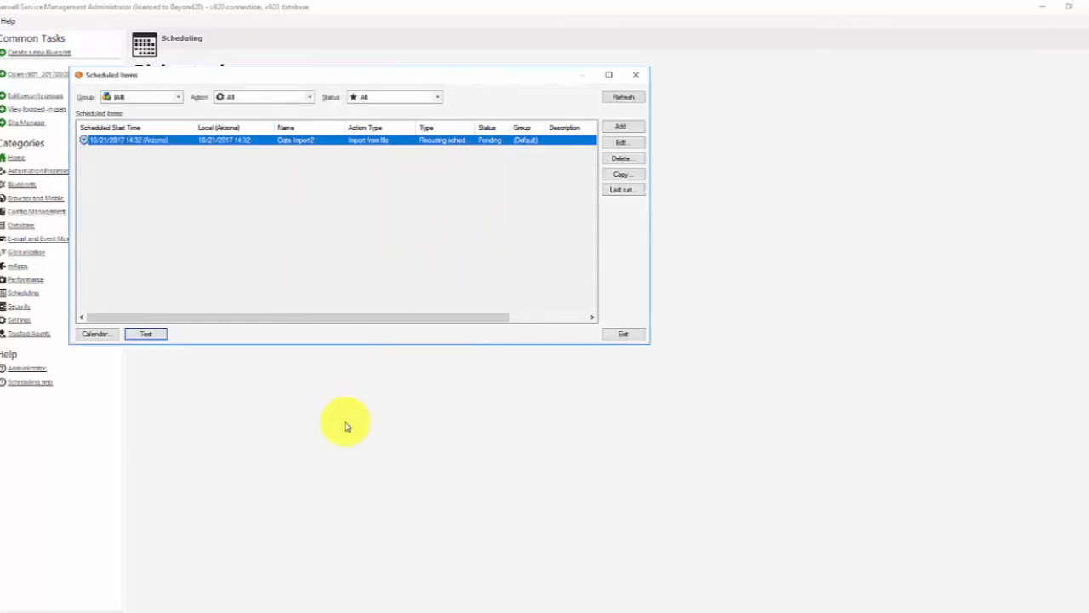